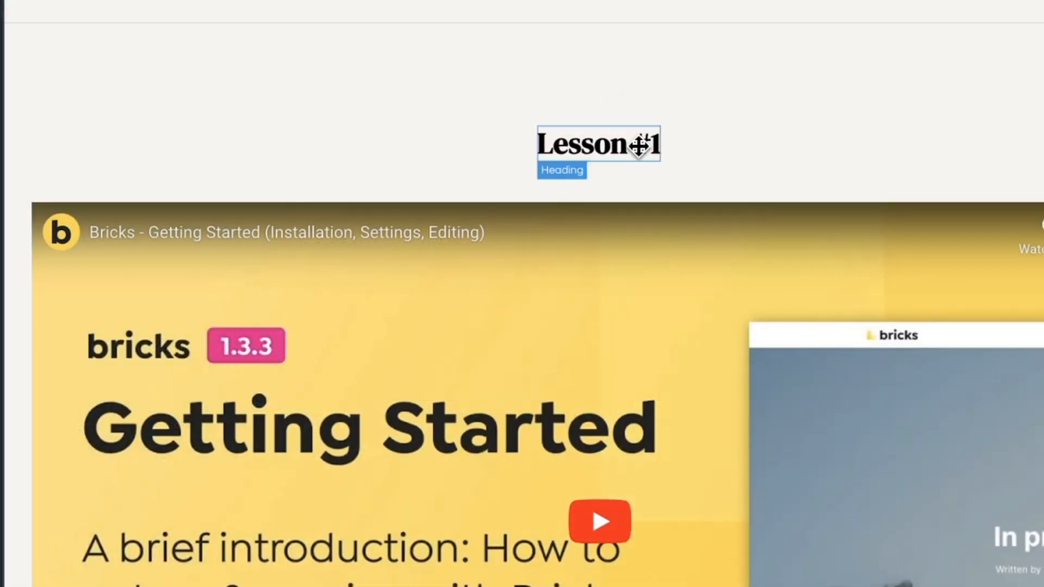
Step: Set the HTML tag of the "Lesson #1" heading to h1
click(639, 146)
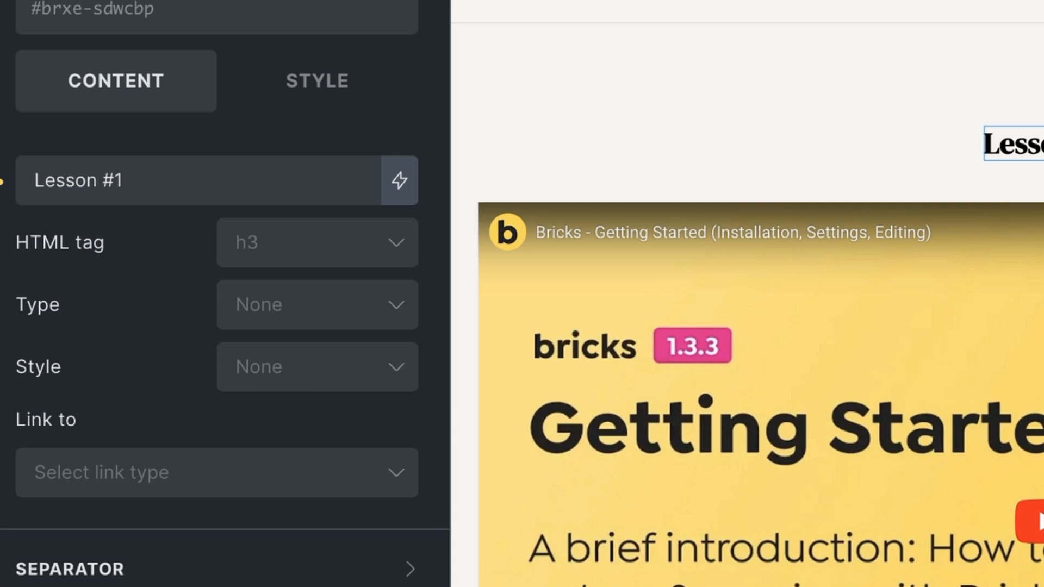
click(397, 250)
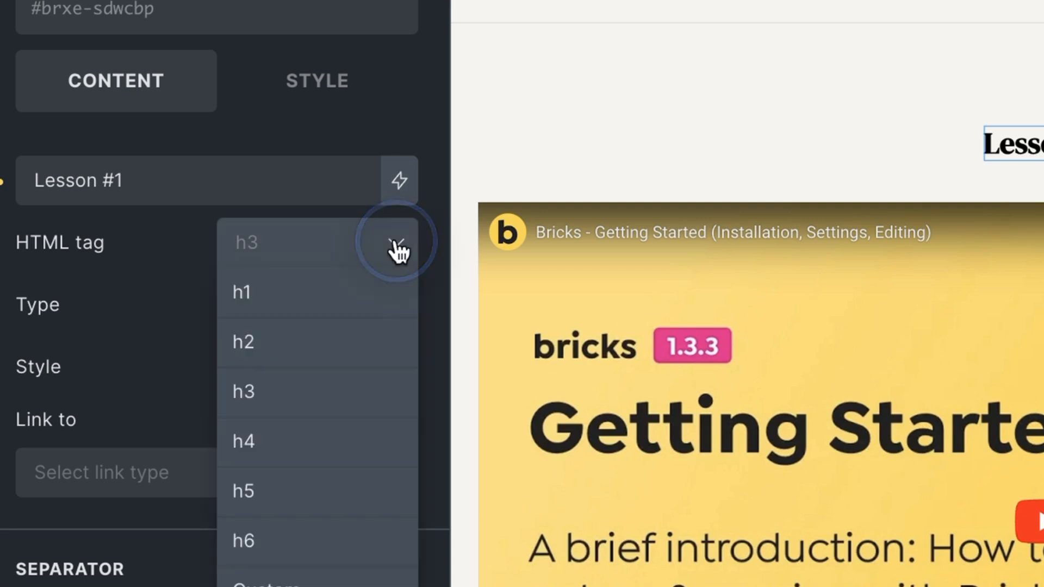
click(307, 303)
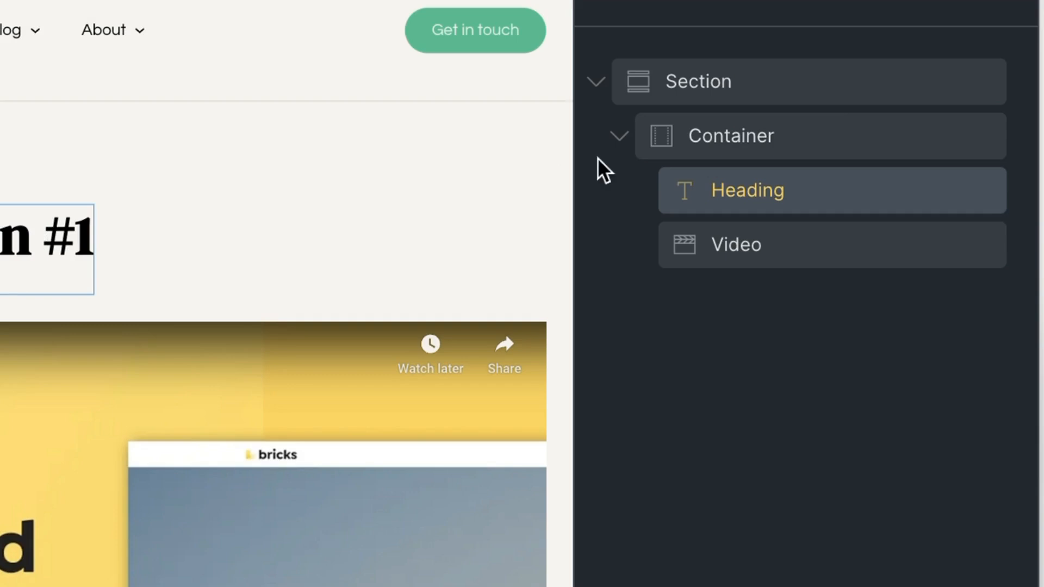
Step: Apply the width--l class to the container holding the heading and video
click(732, 139)
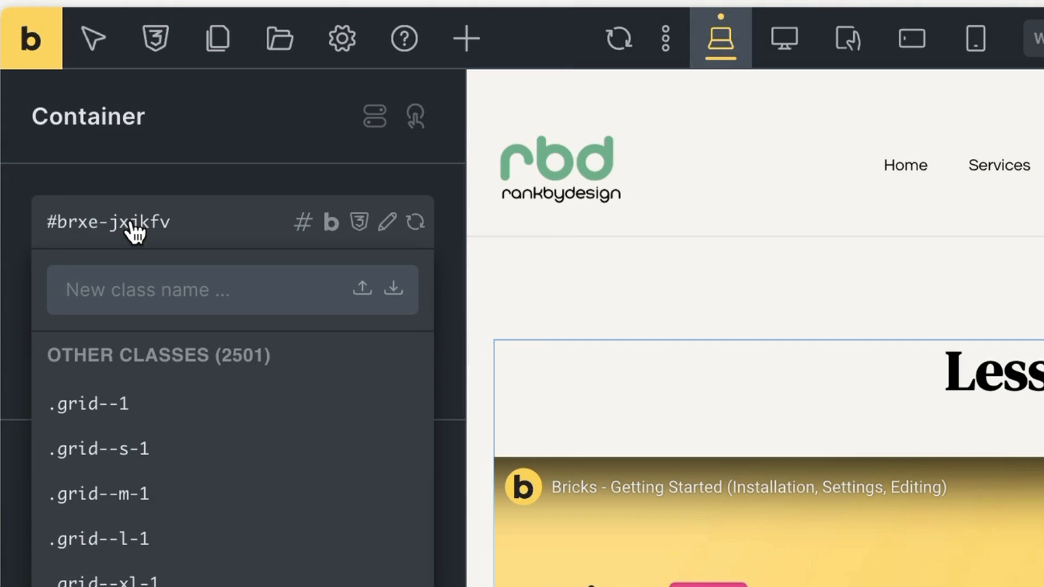
text(wid)
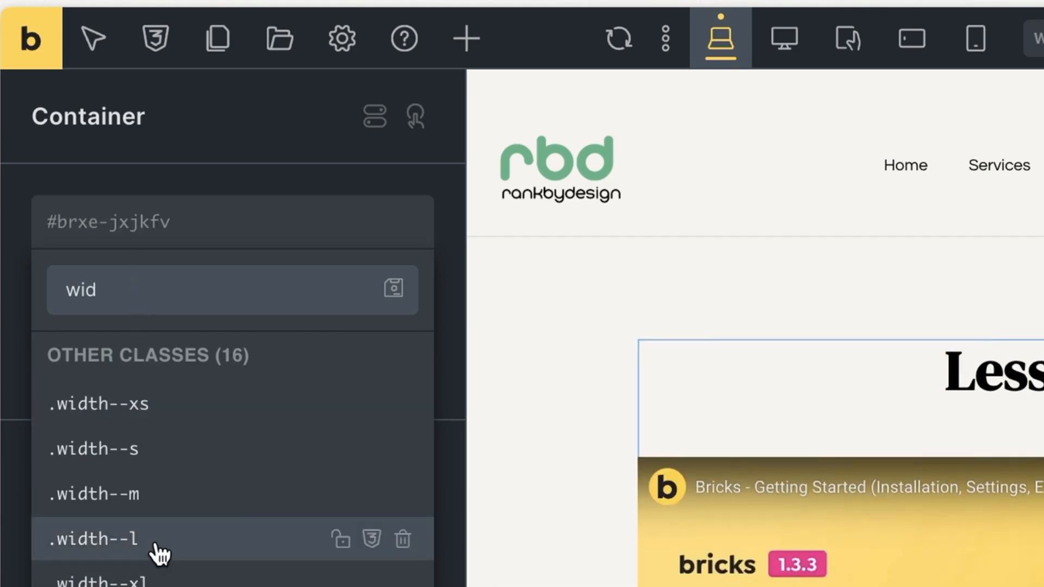
click(155, 540)
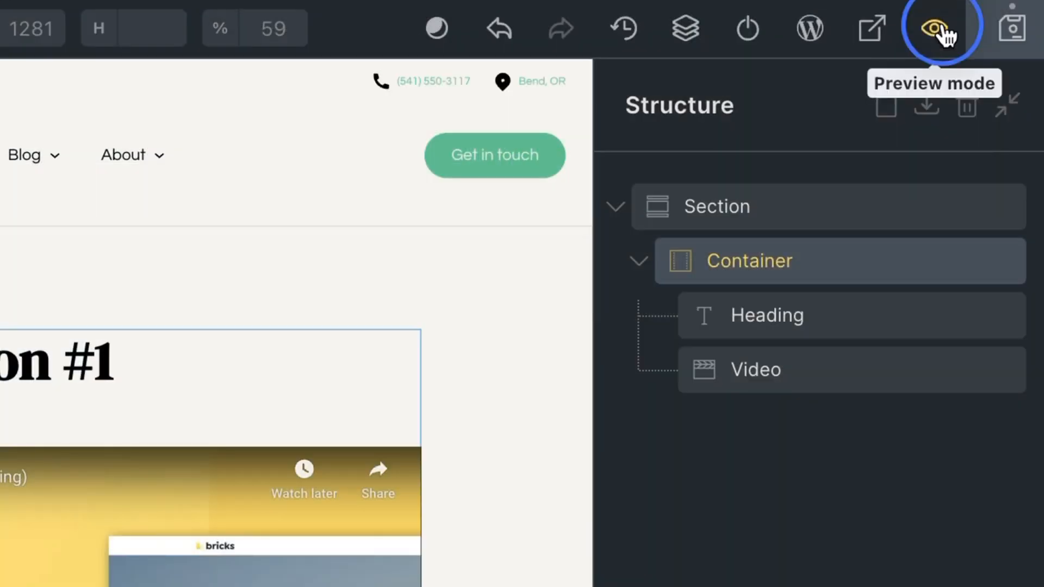
Step: Preview the lesson page and return to editing the container
click(944, 33)
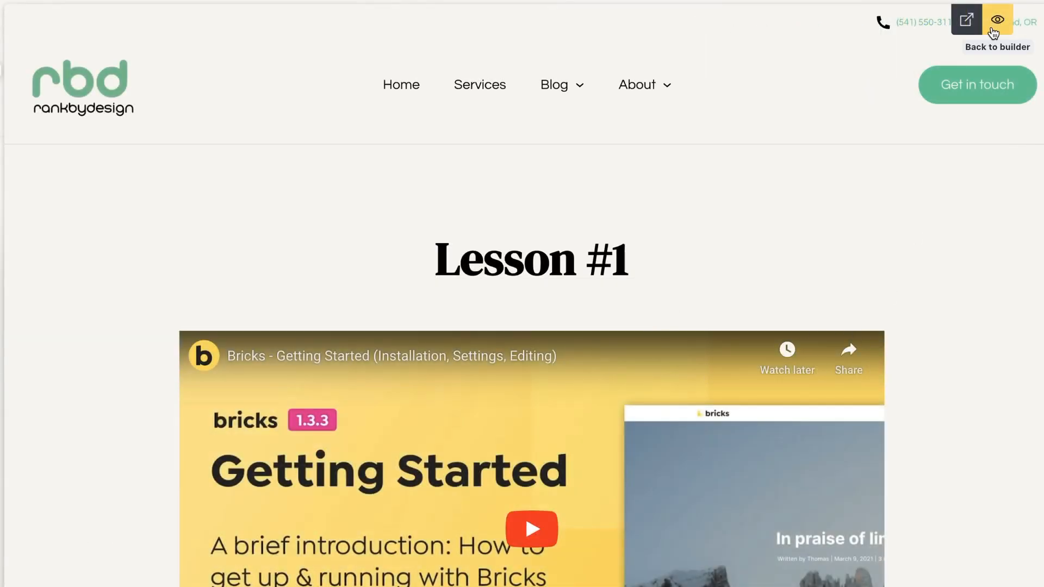
click(994, 31)
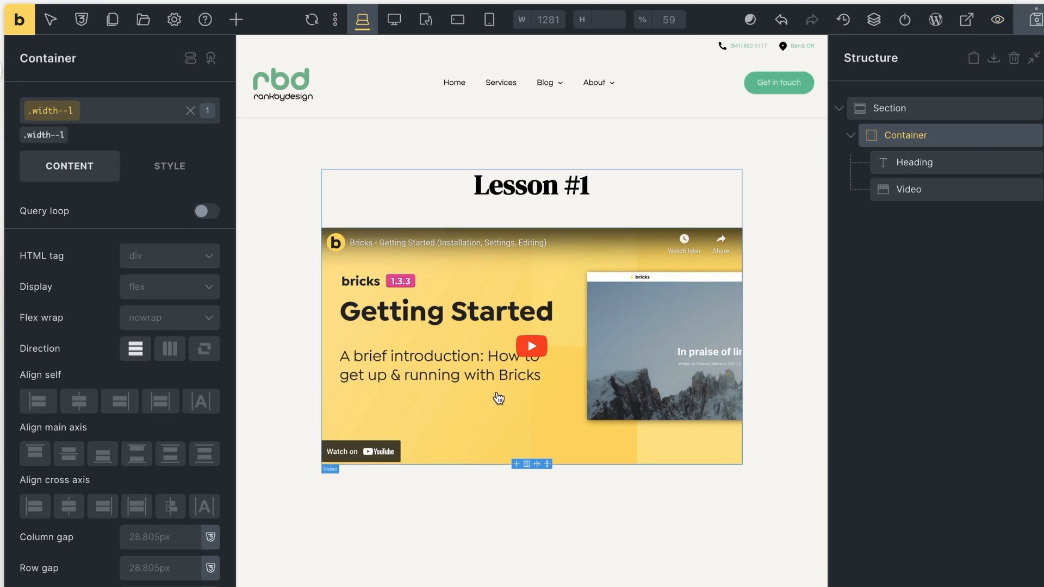
key(ctrl+z)
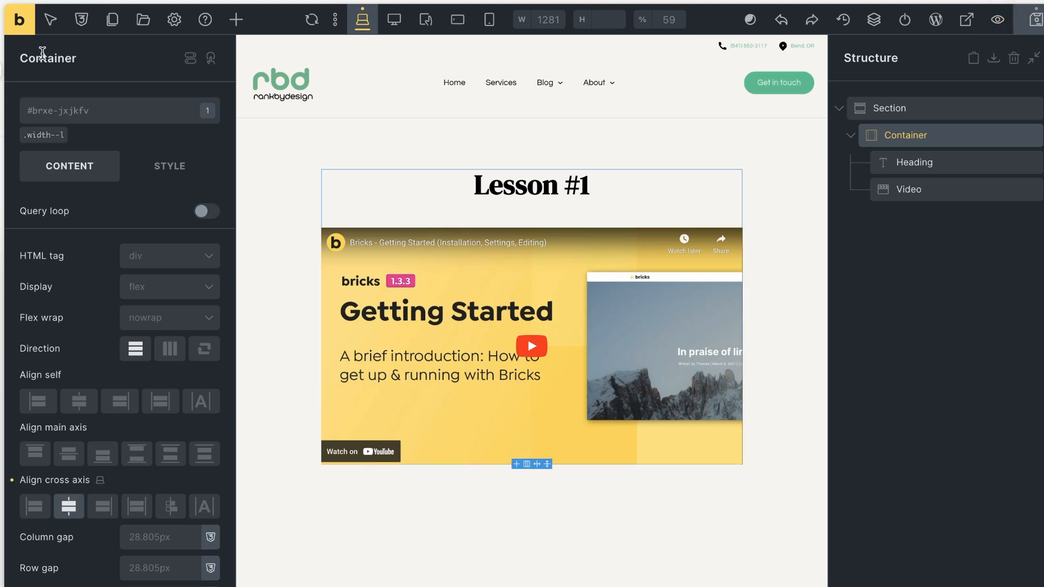
Step: Add the bg--ultra-light background class and the pad--m padding class to the container
click(98, 112)
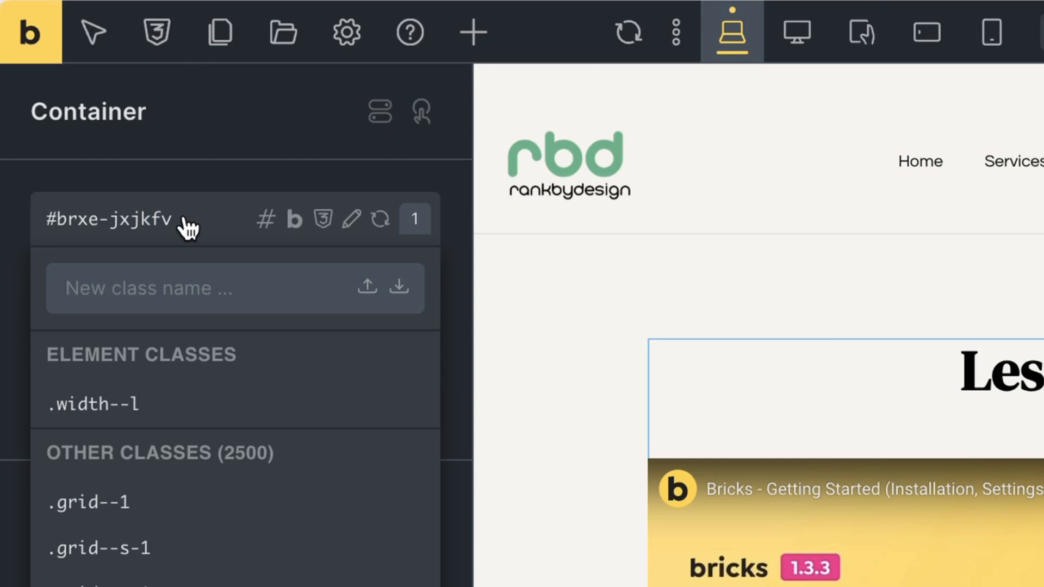
text(bg)
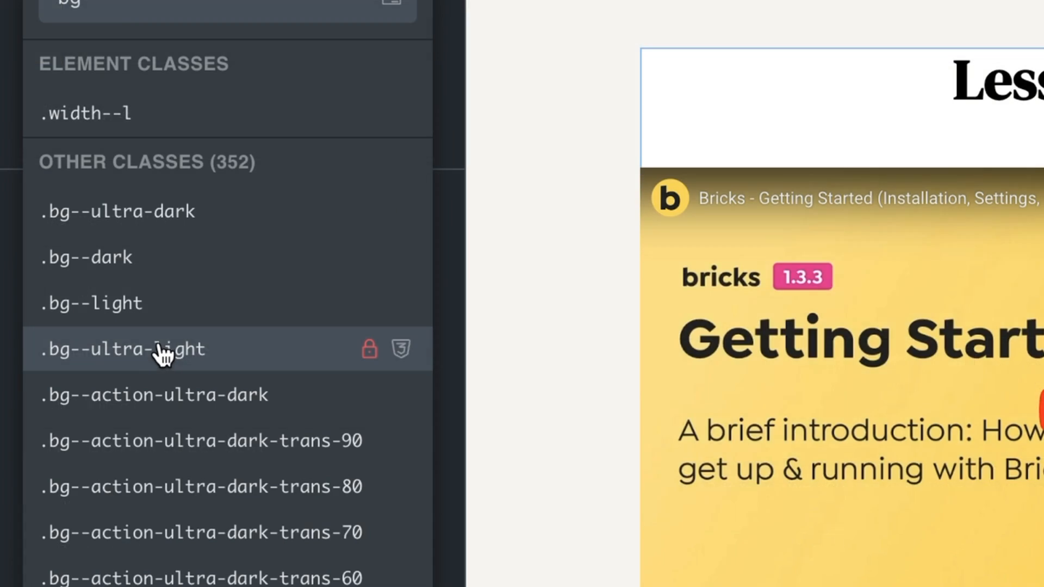
click(162, 342)
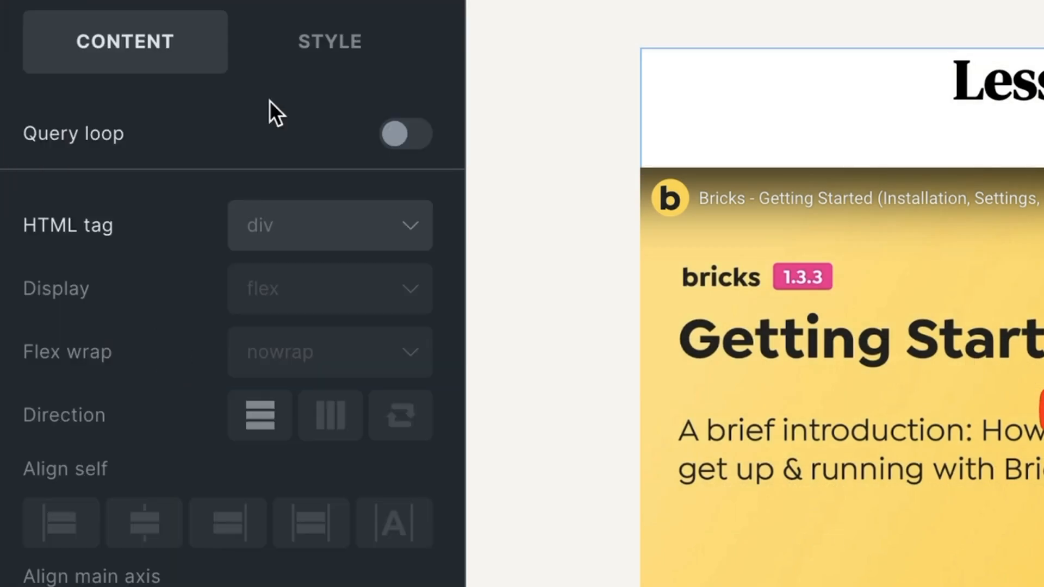
click(163, 1)
text(p)
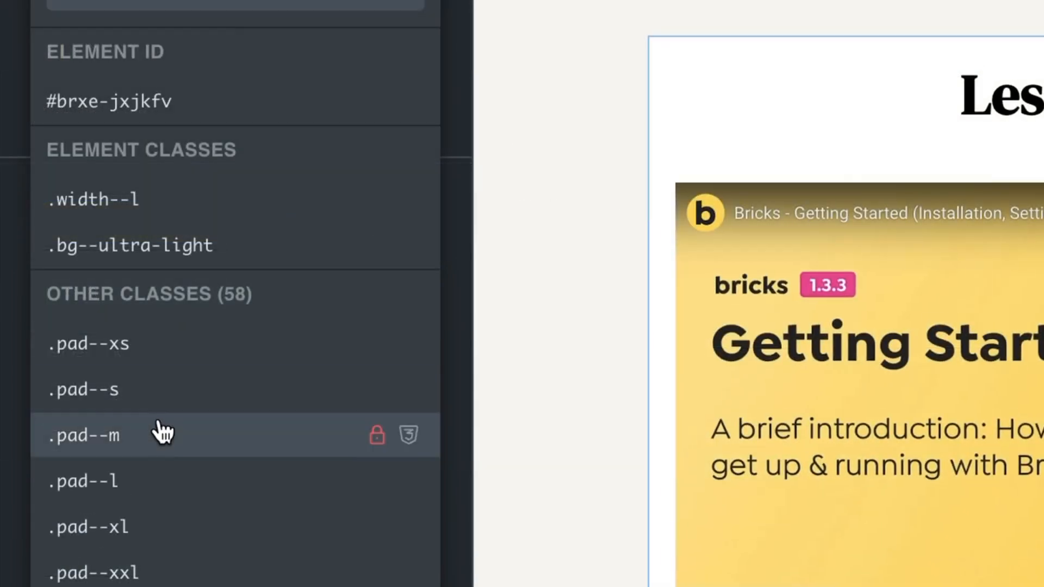
click(161, 437)
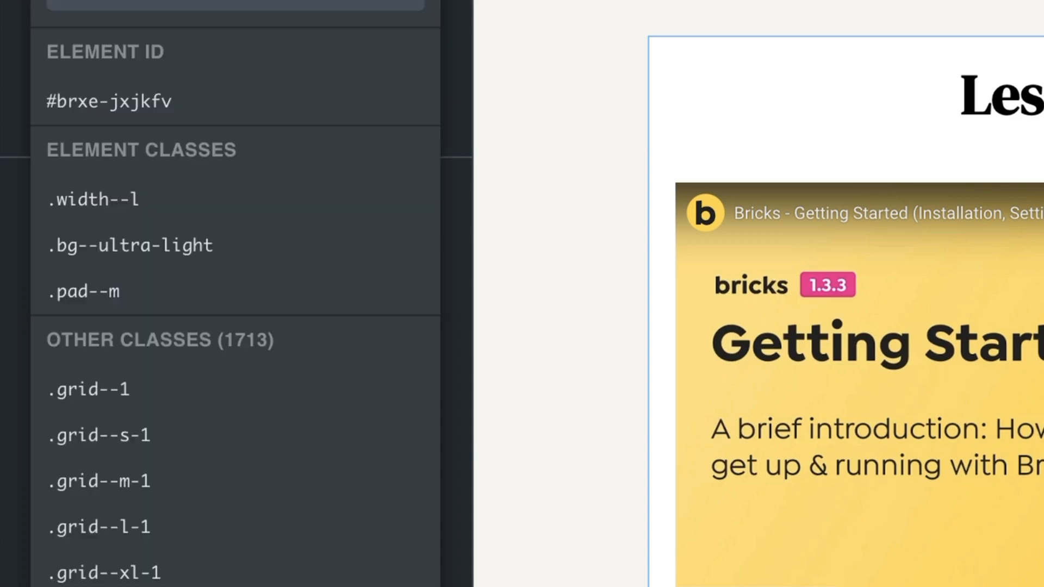
Step: Search the classes for "rou" and add a rounded-corner class to the container
text(-)
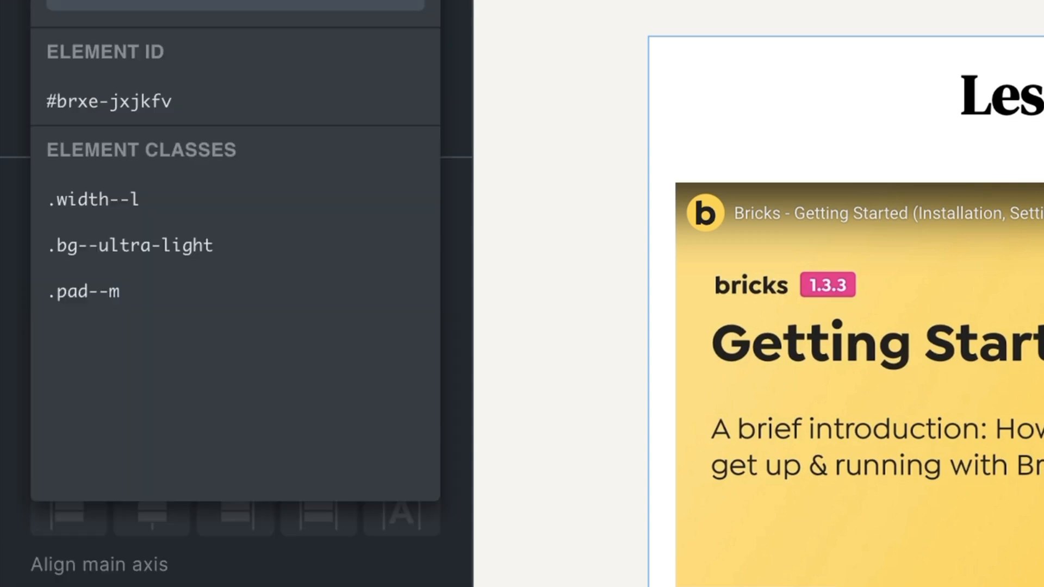
text(rou)
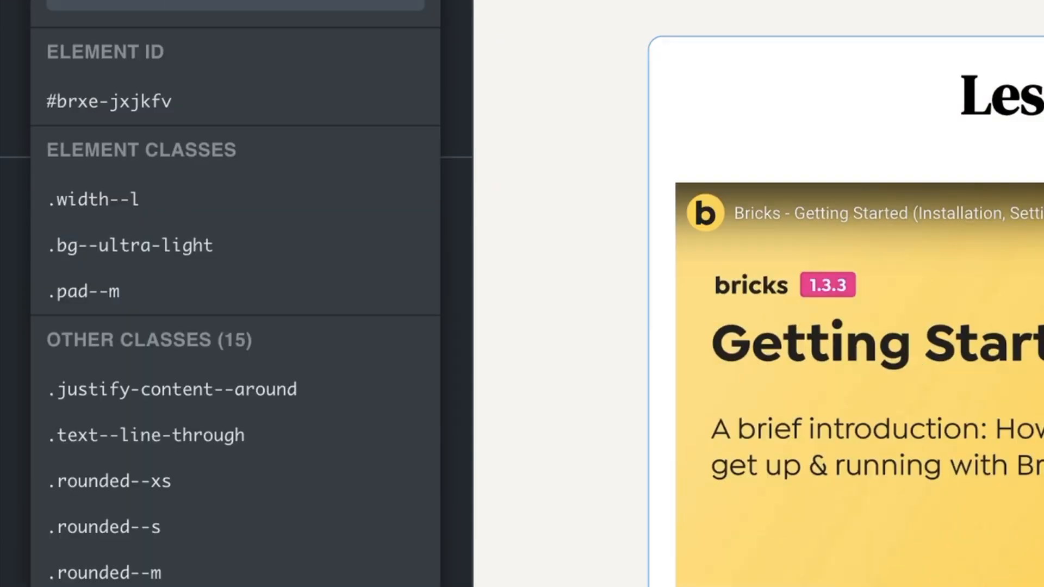
click(161, 586)
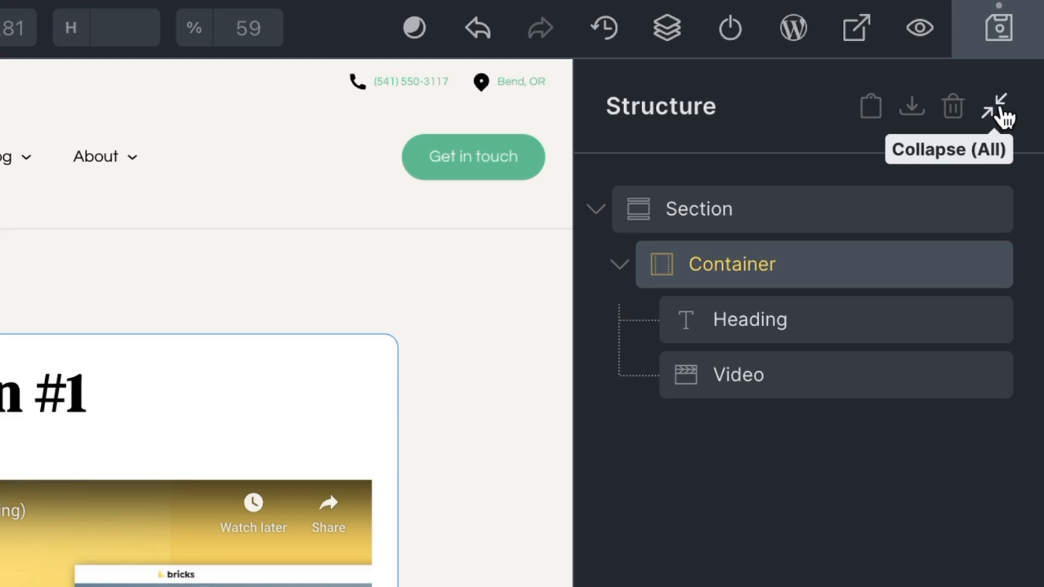
Step: Collapse the element structure to the container level and duplicate the container inside the section
click(1004, 107)
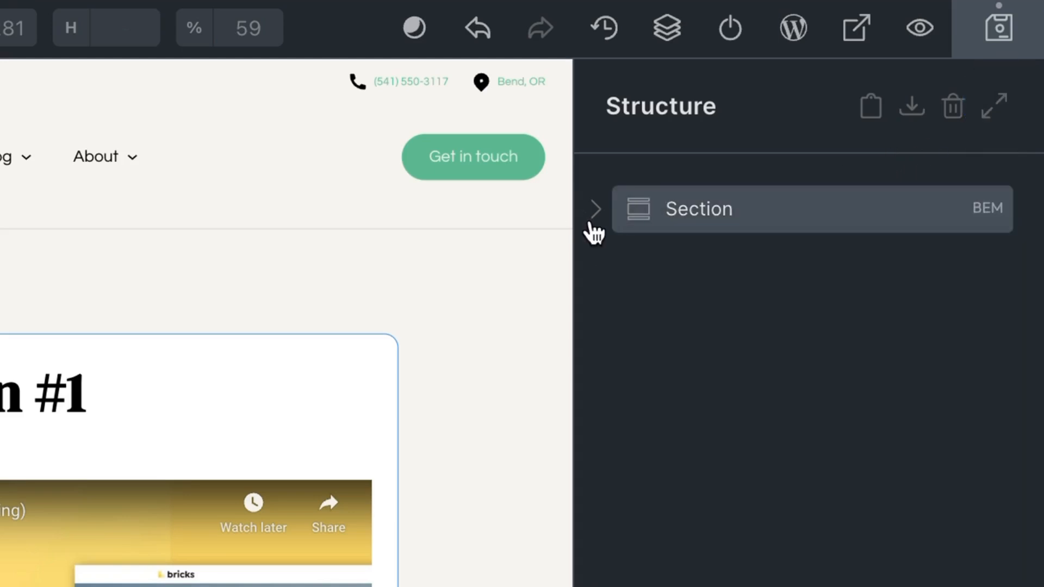
click(593, 211)
click(846, 268)
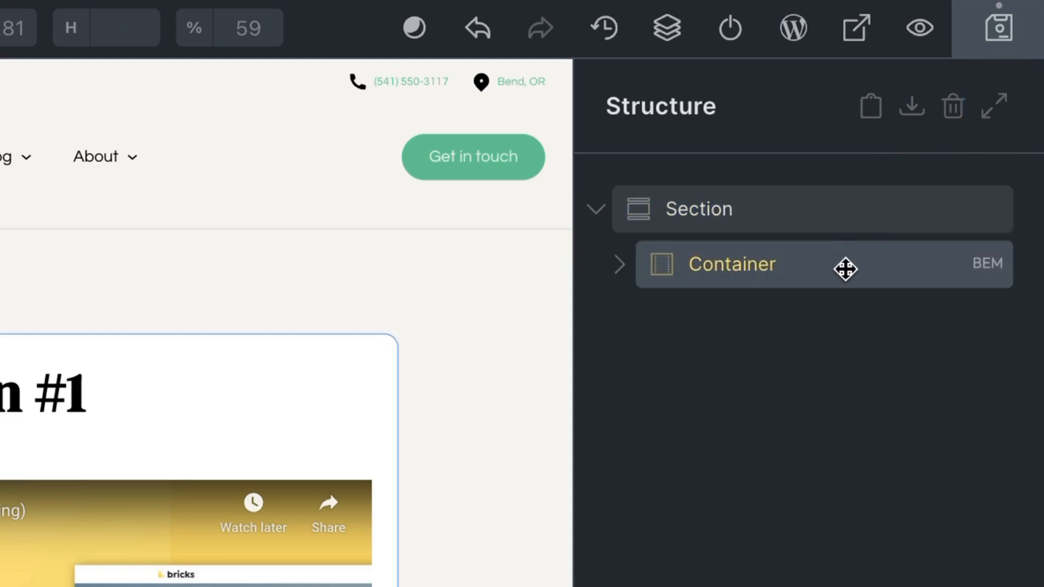
right_click(846, 269)
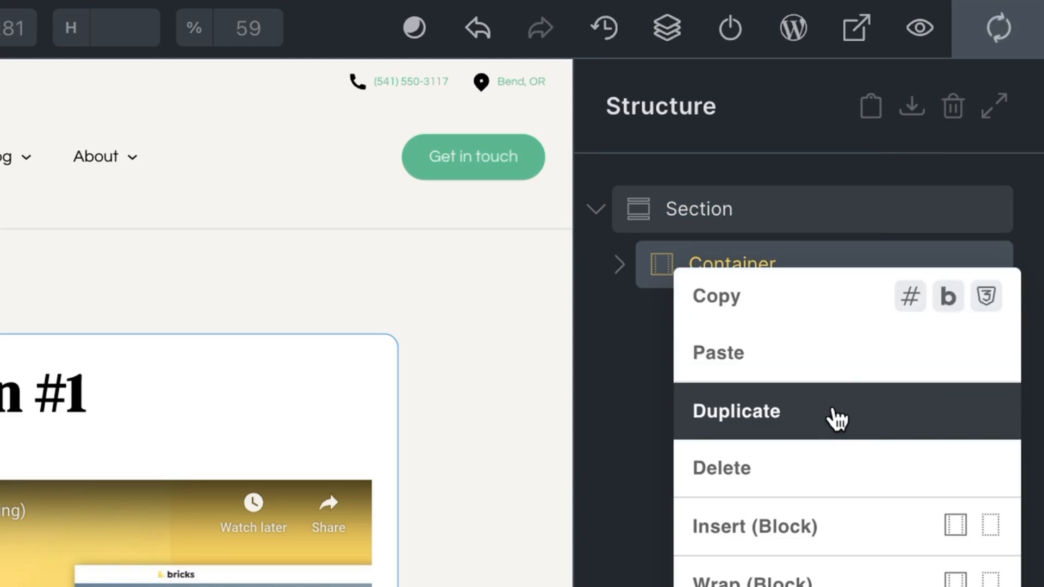
click(833, 407)
Step: Delete the video from the duplicated container, keeping its heading
scroll(454, 541, down, 5)
click(620, 322)
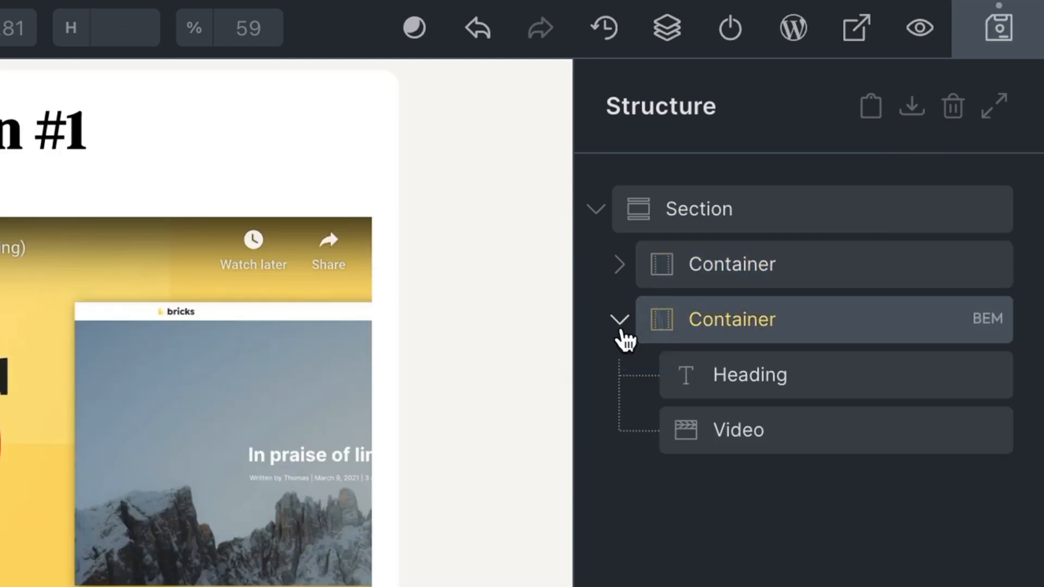
click(744, 431)
right_click(746, 434)
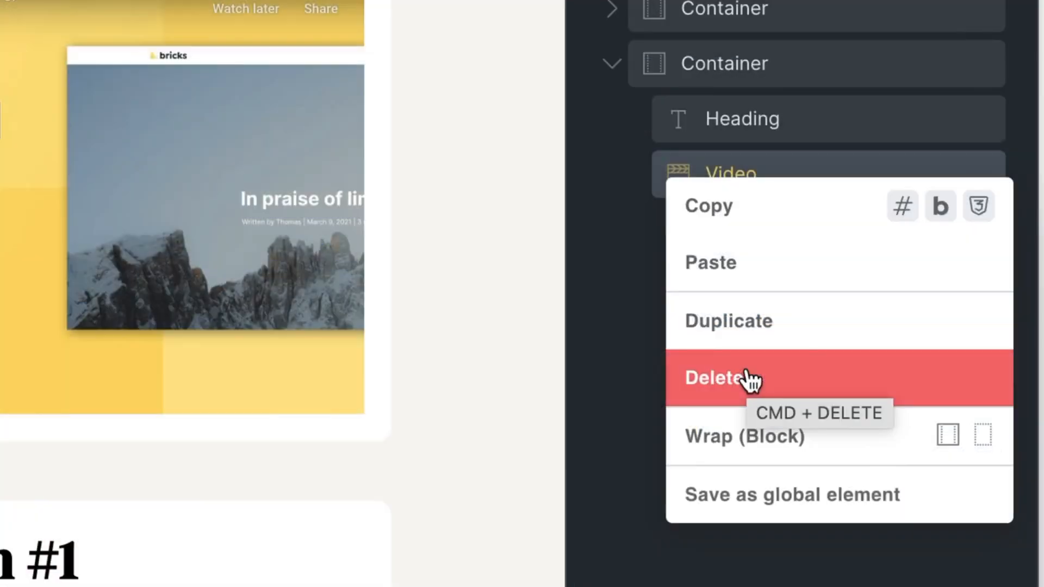
click(755, 586)
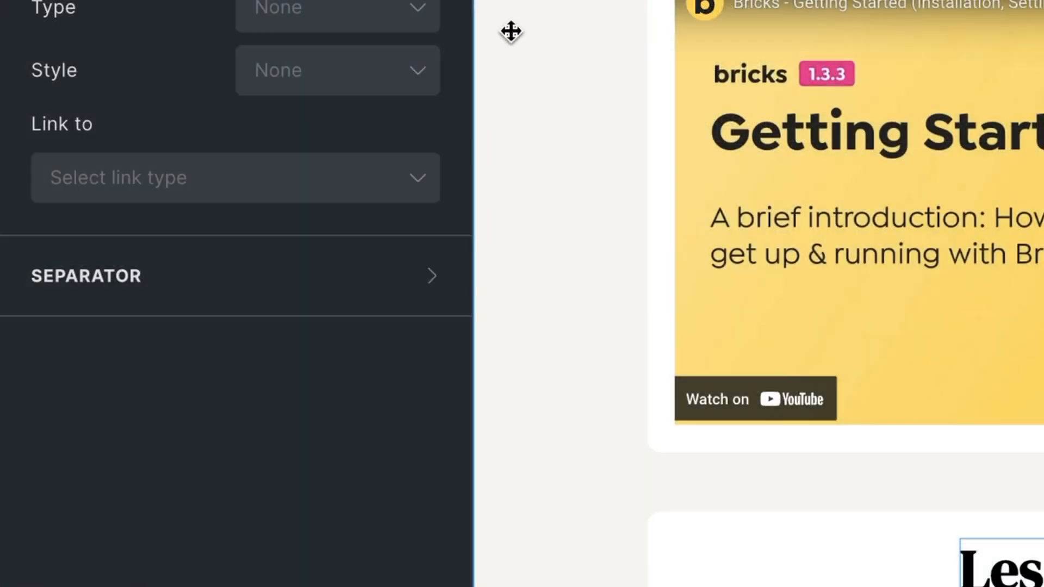
Step: Set the second container's heading tag to h2 and duplicate that container
click(337, 2)
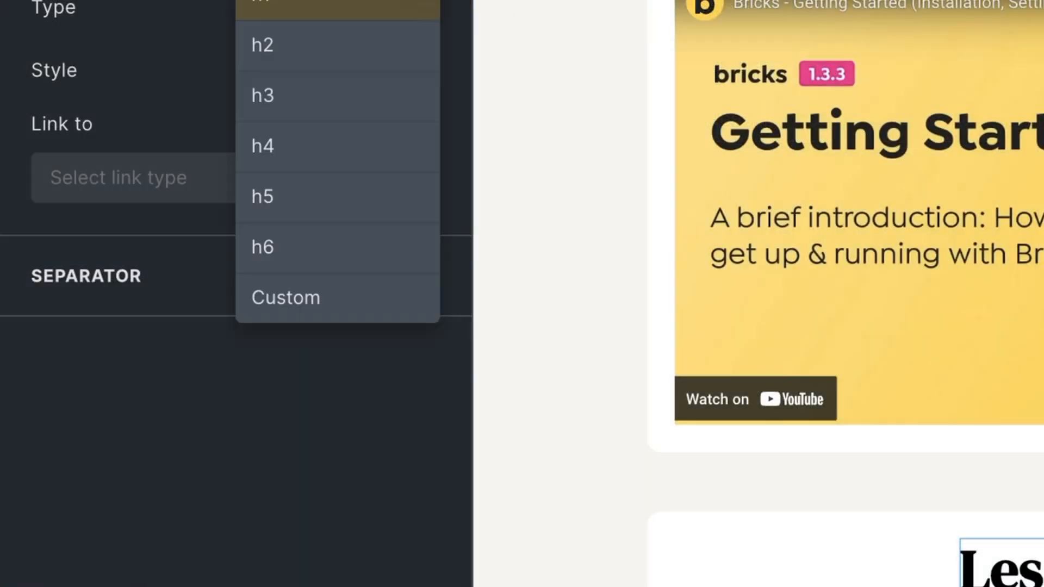
click(324, 60)
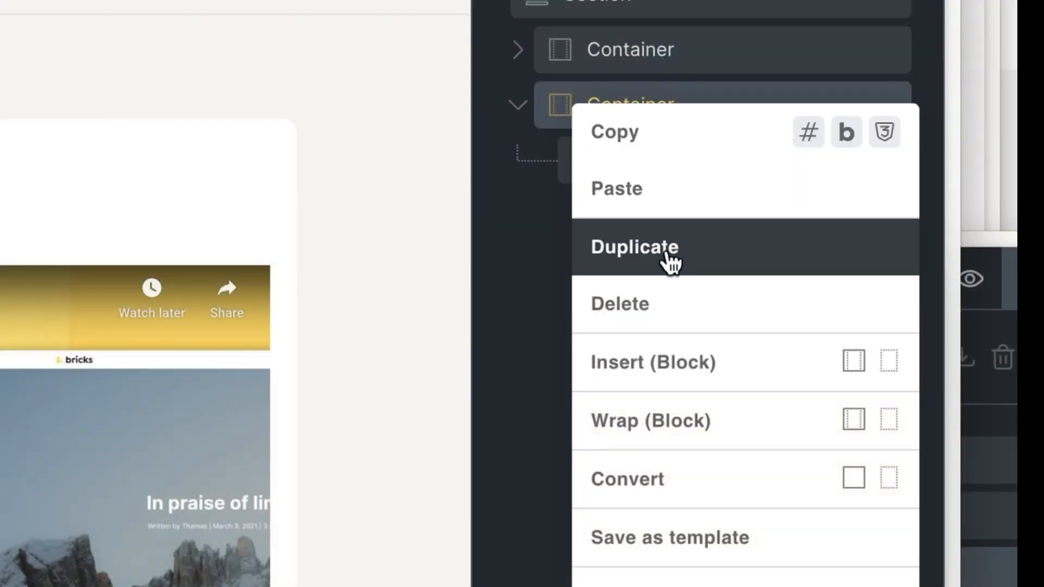
click(665, 249)
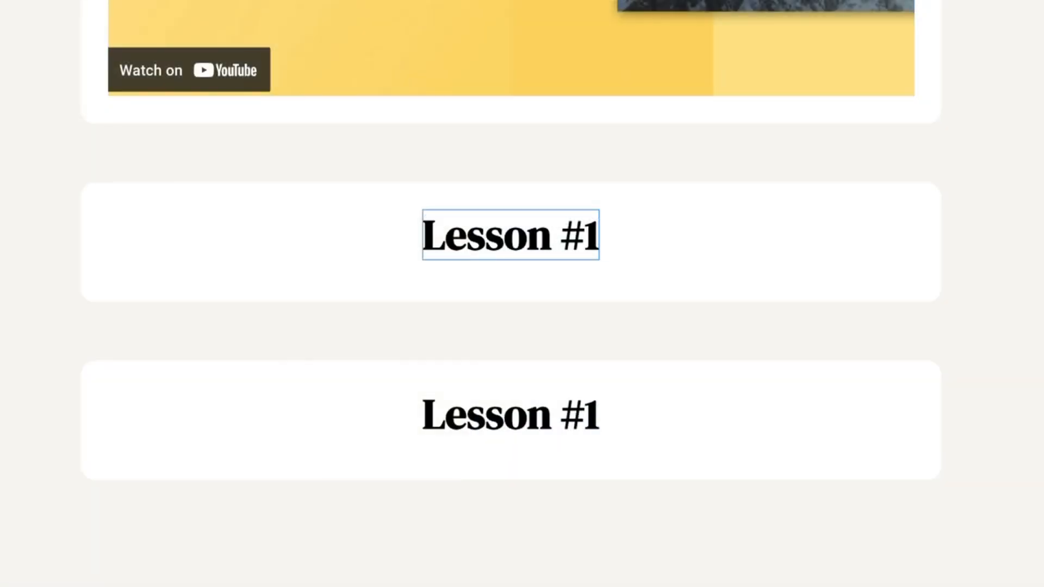
Step: Change the second container's heading to "About this lesson" and the third container's heading to "Resources"
text(Ab)
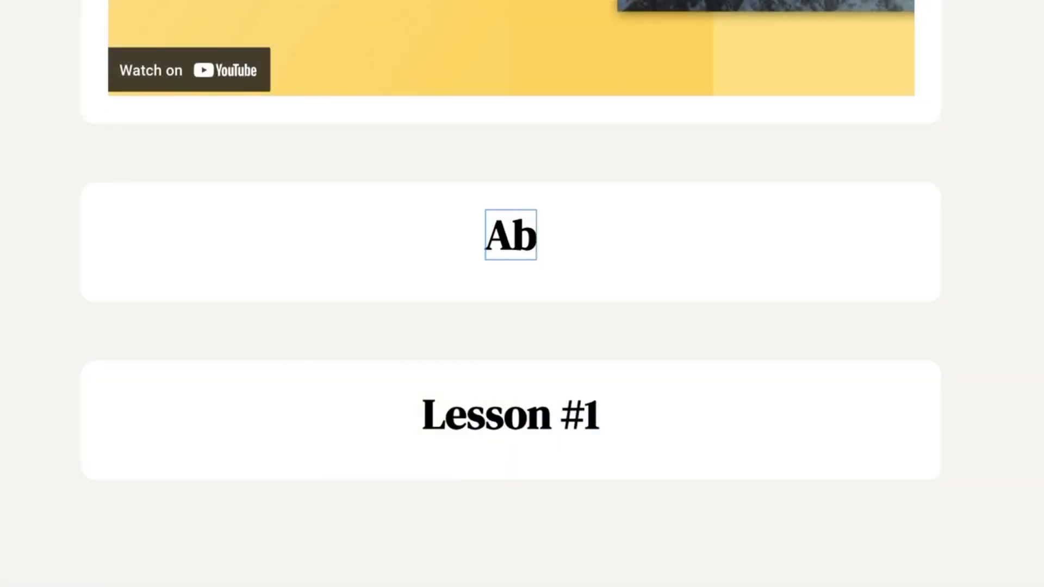
text(out this lesson)
click(454, 438)
click(550, 419)
double_click(549, 419)
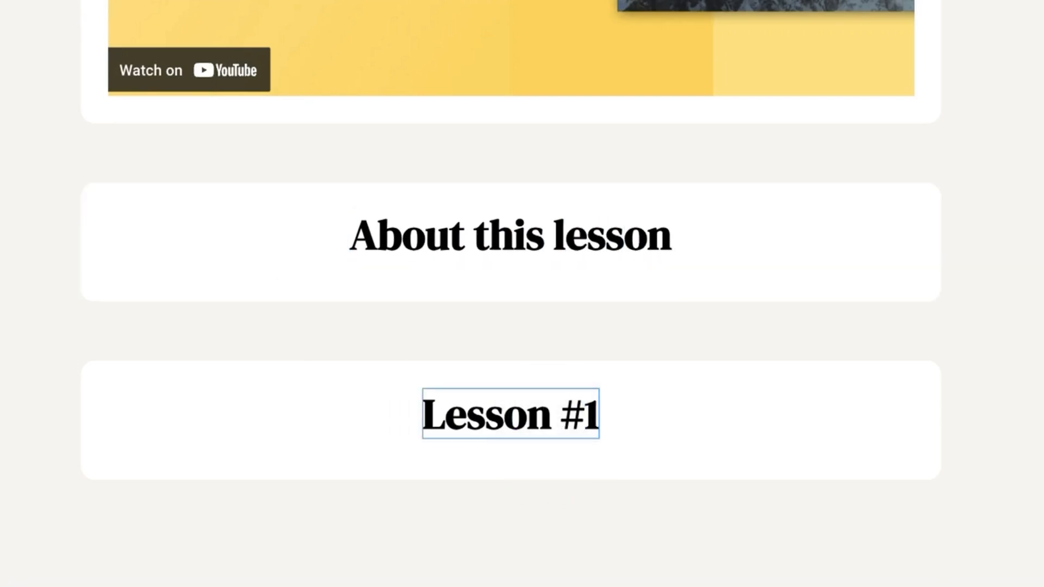
text(Re3)
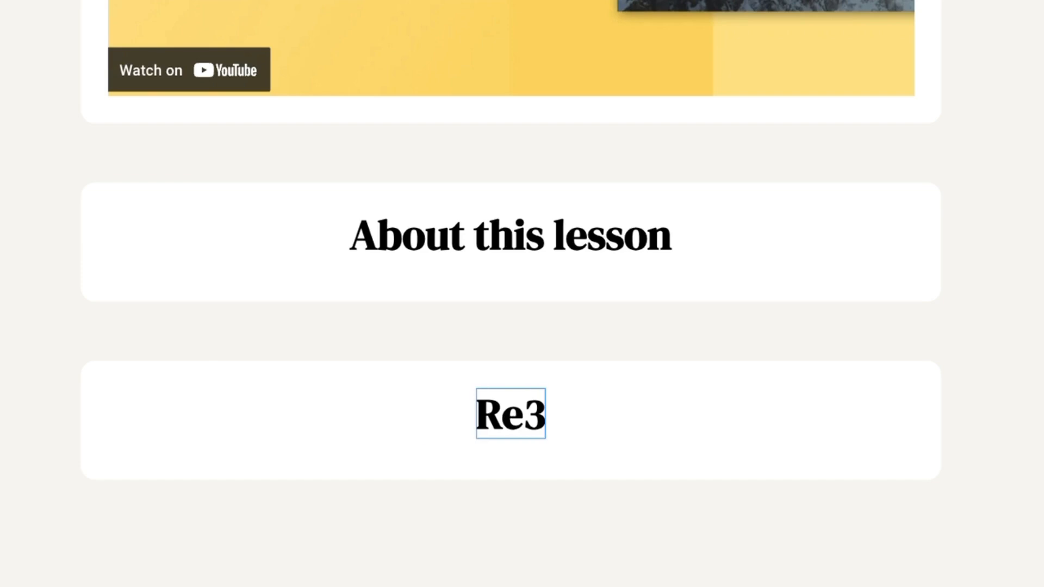
key(BackSpace)
text(sources)
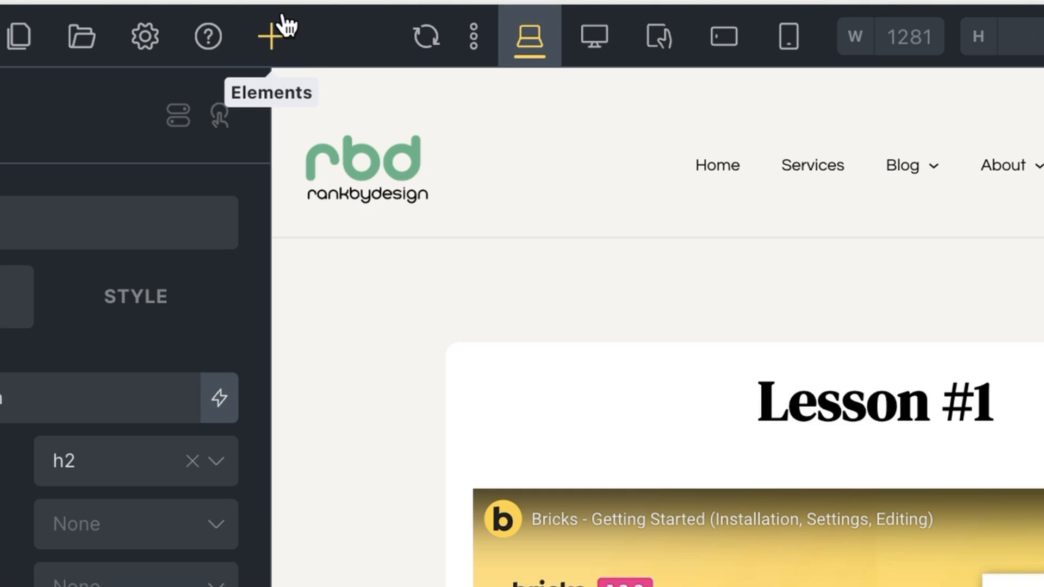
Step: Add a Rich Text element under the "About this lesson" heading and apply the margin-top--moveup class to it
click(273, 32)
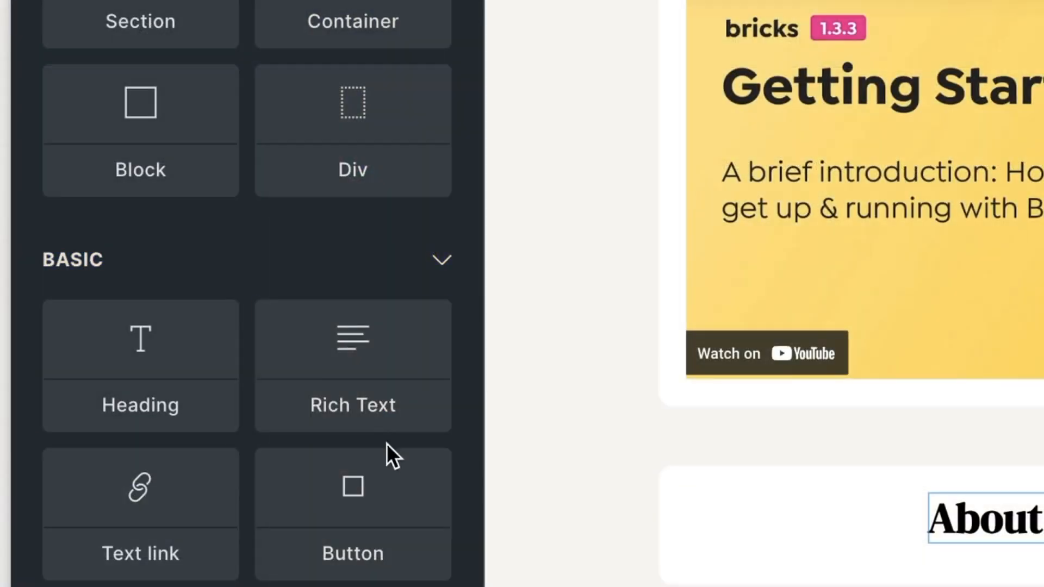
click(364, 365)
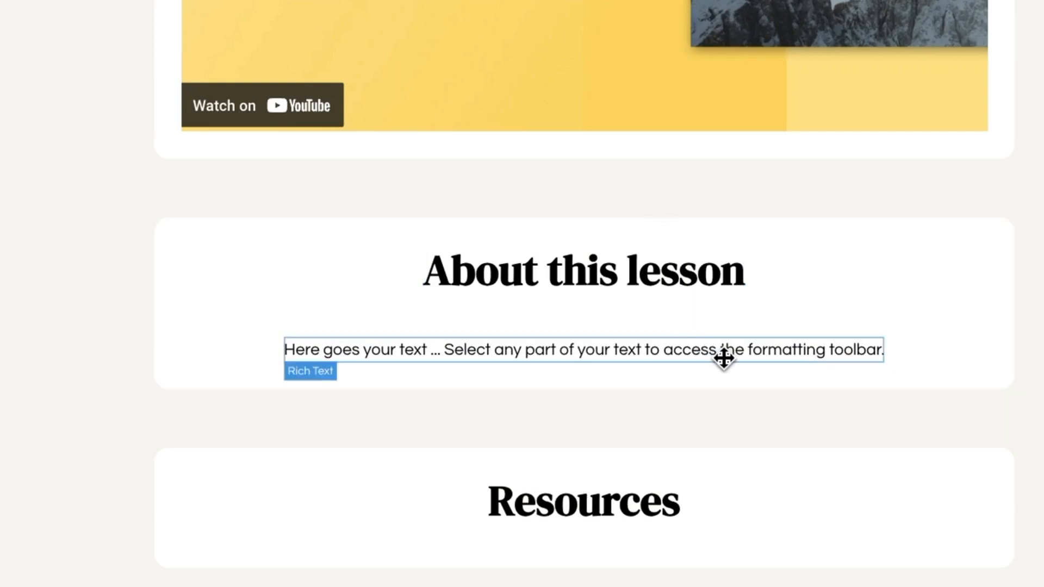
click(739, 349)
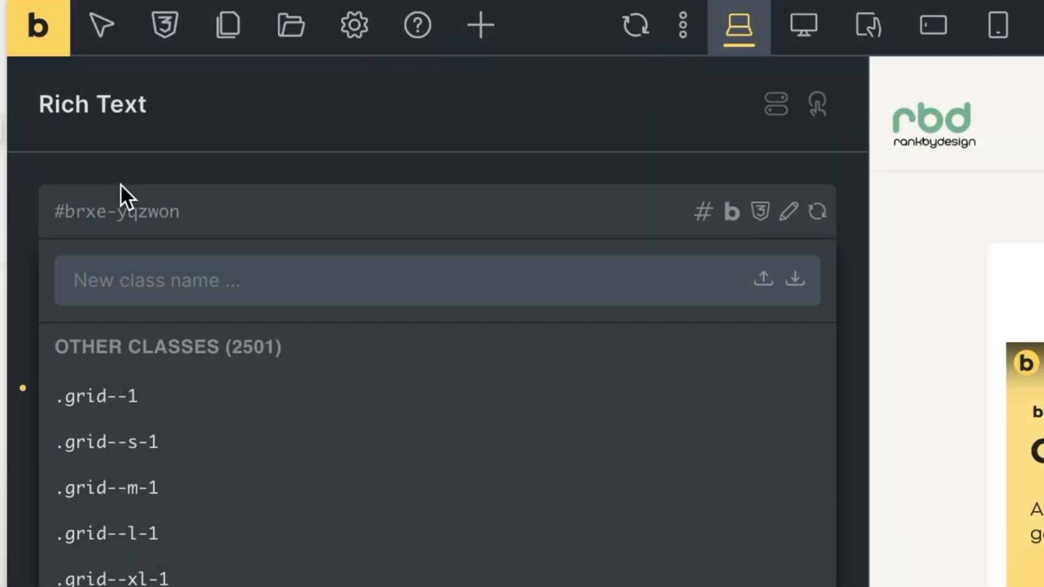
text(move)
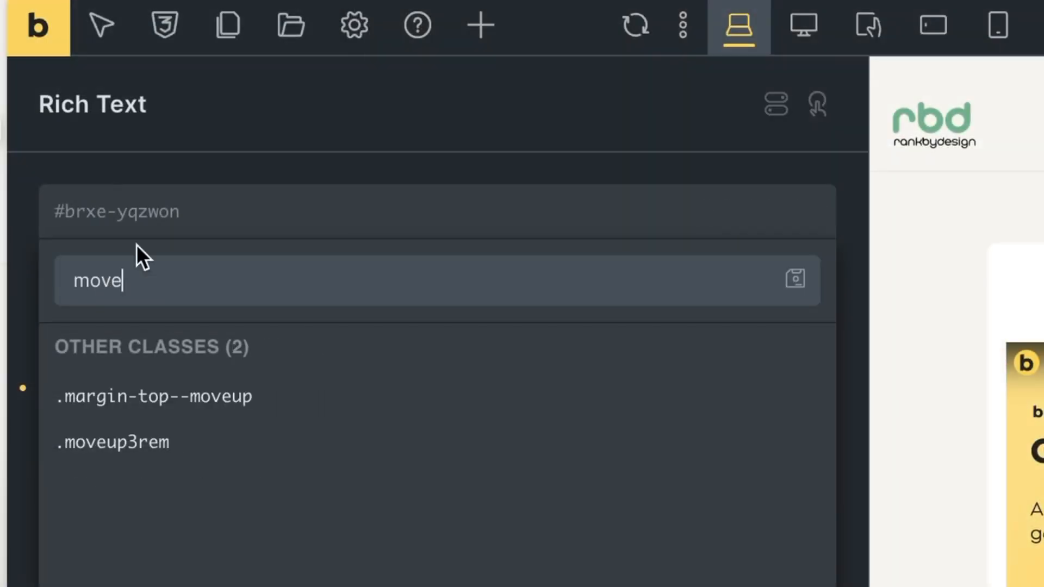
click(155, 396)
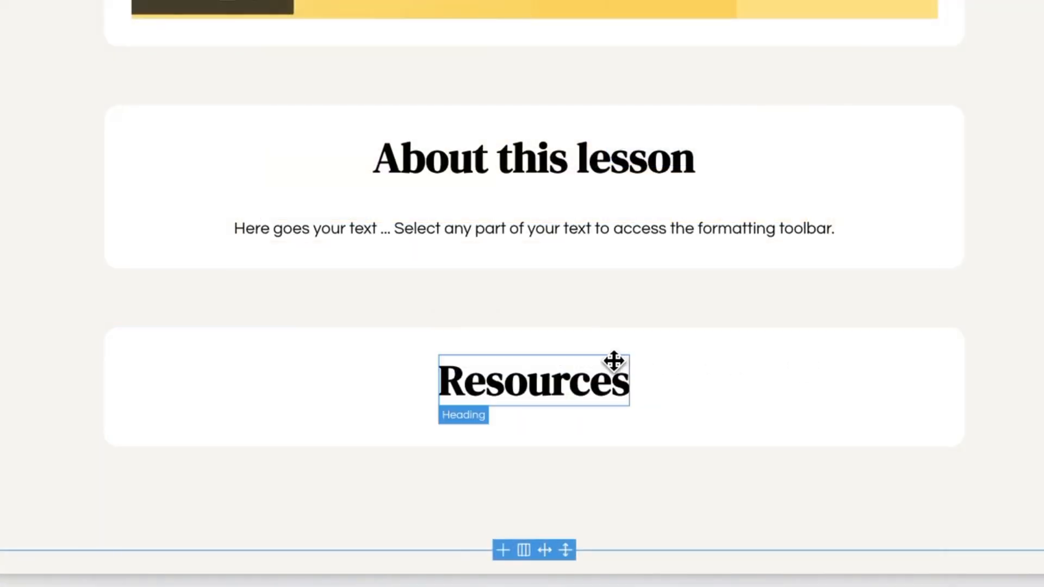
Step: Add a Container under the "Resources" heading and apply the grid--2 class to it
click(600, 377)
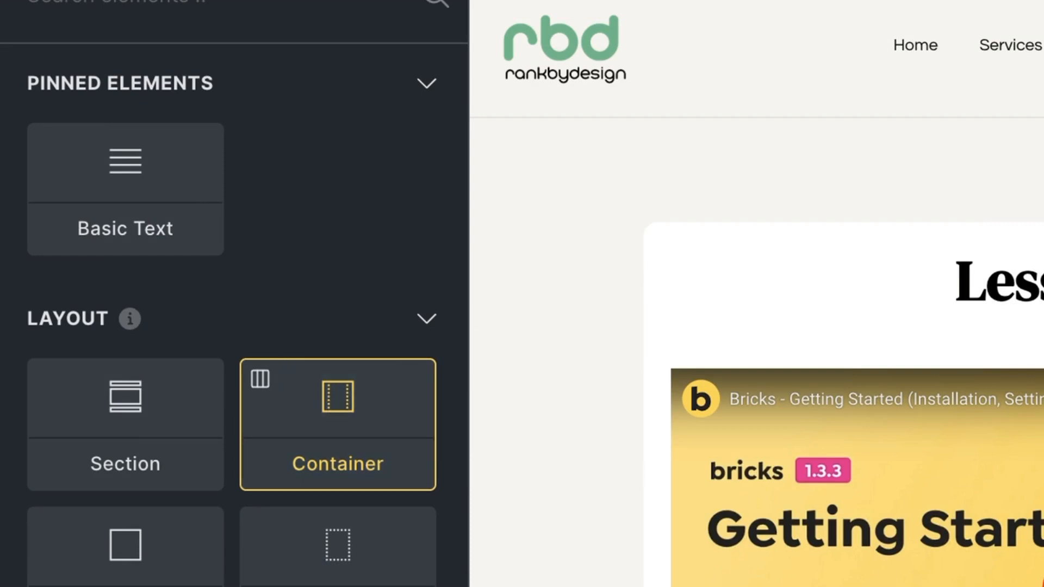
click(337, 424)
click(220, 106)
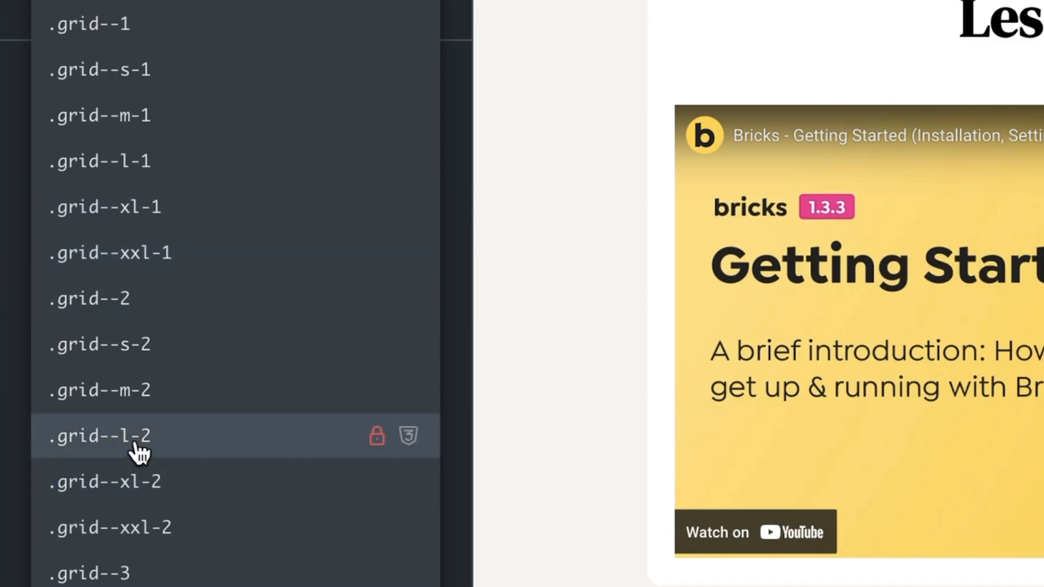
click(154, 310)
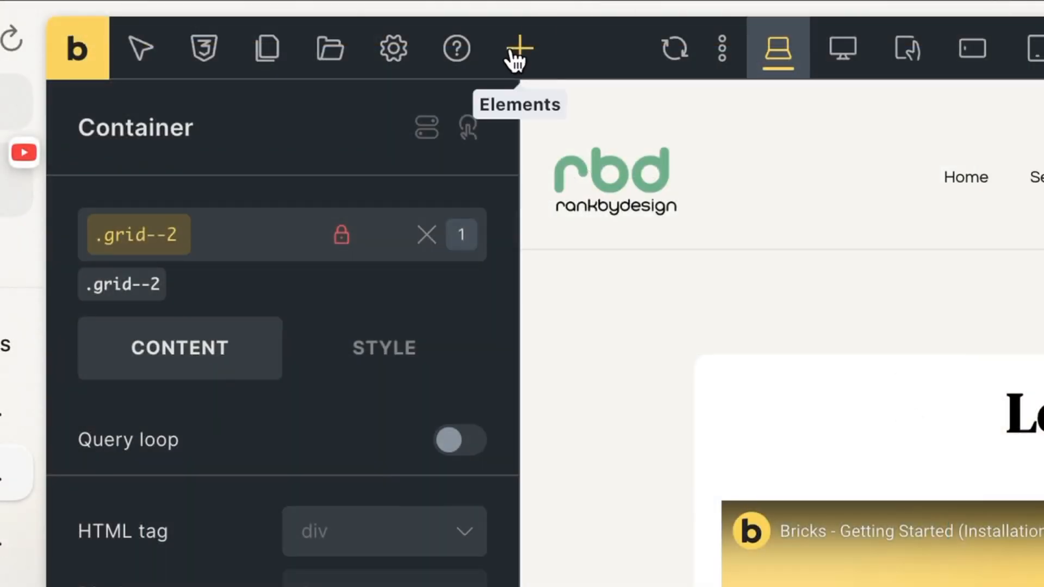
Step: Add a Block inside the grid container and place a Rich Text element in that block
click(516, 54)
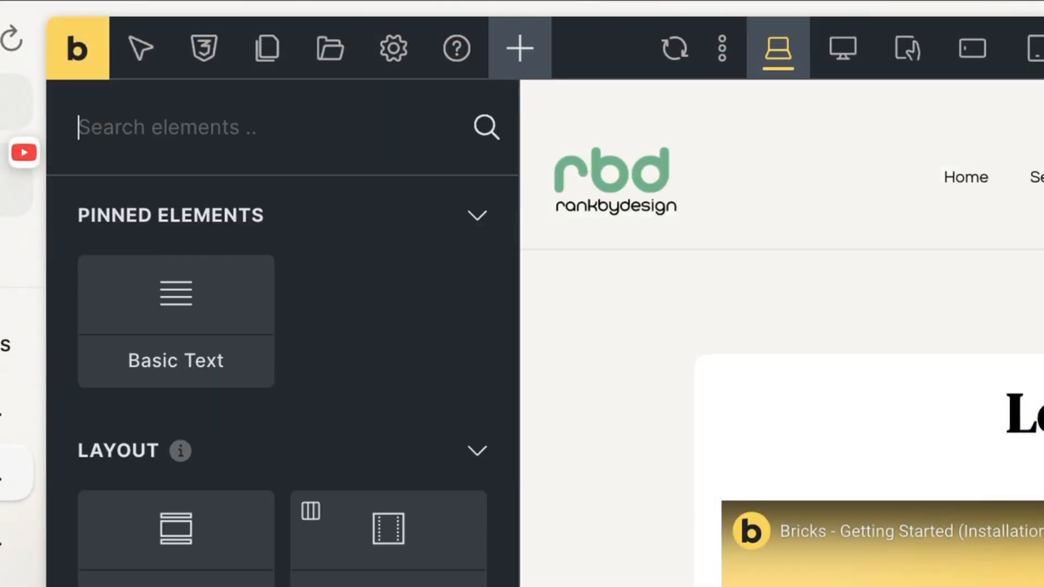
click(190, 440)
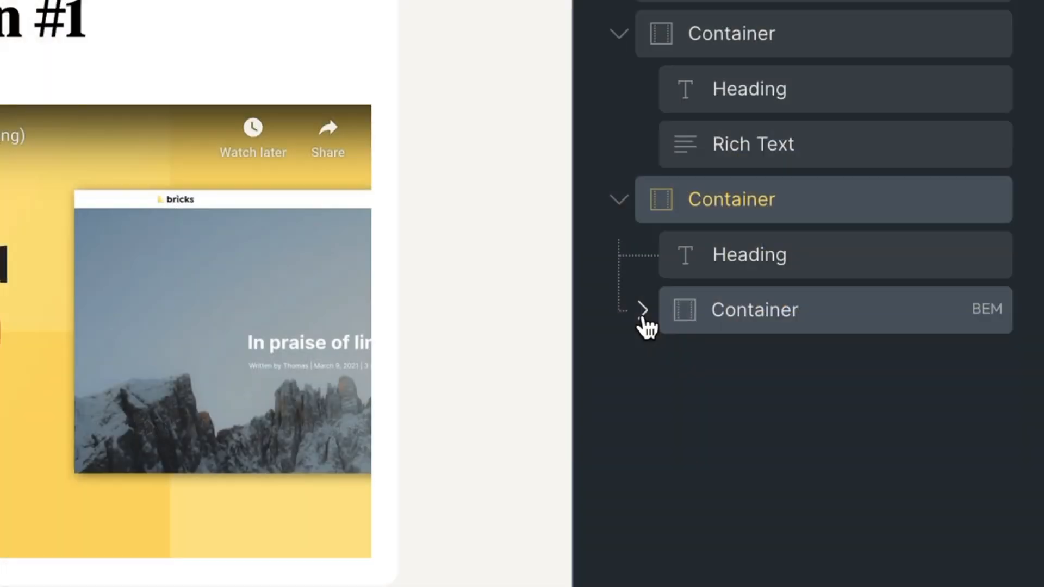
click(642, 312)
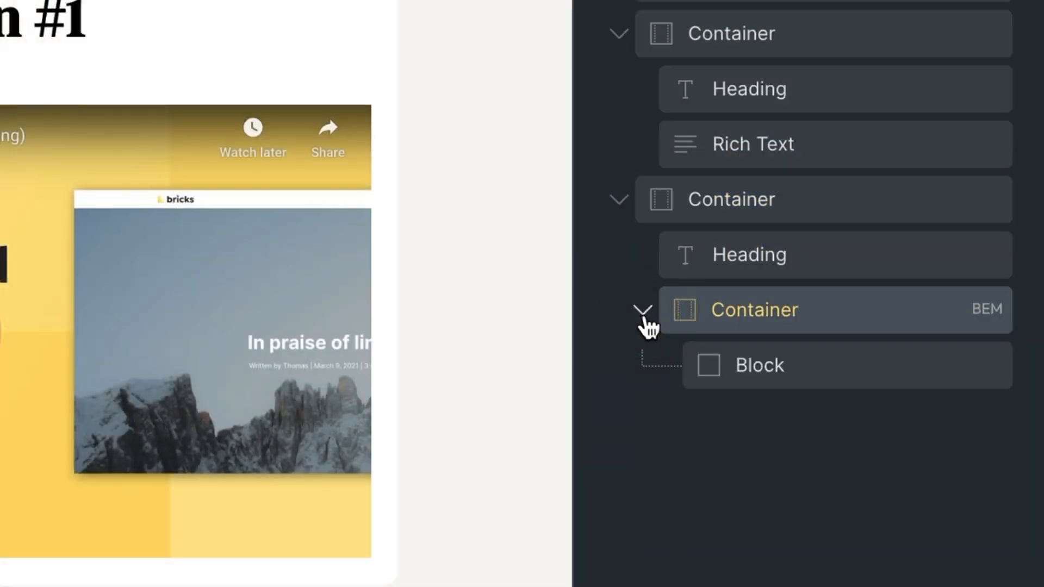
click(808, 374)
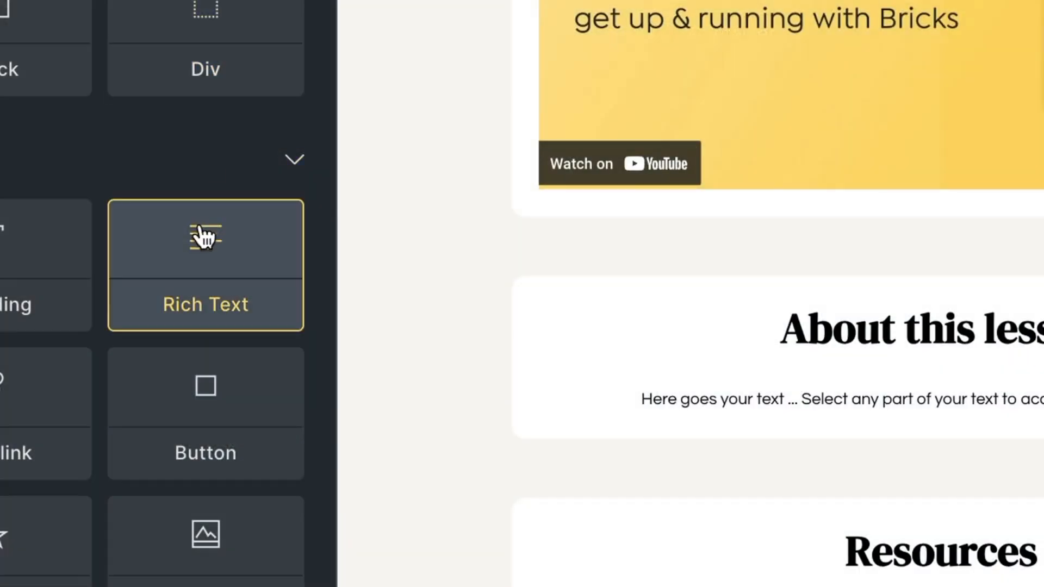
click(215, 262)
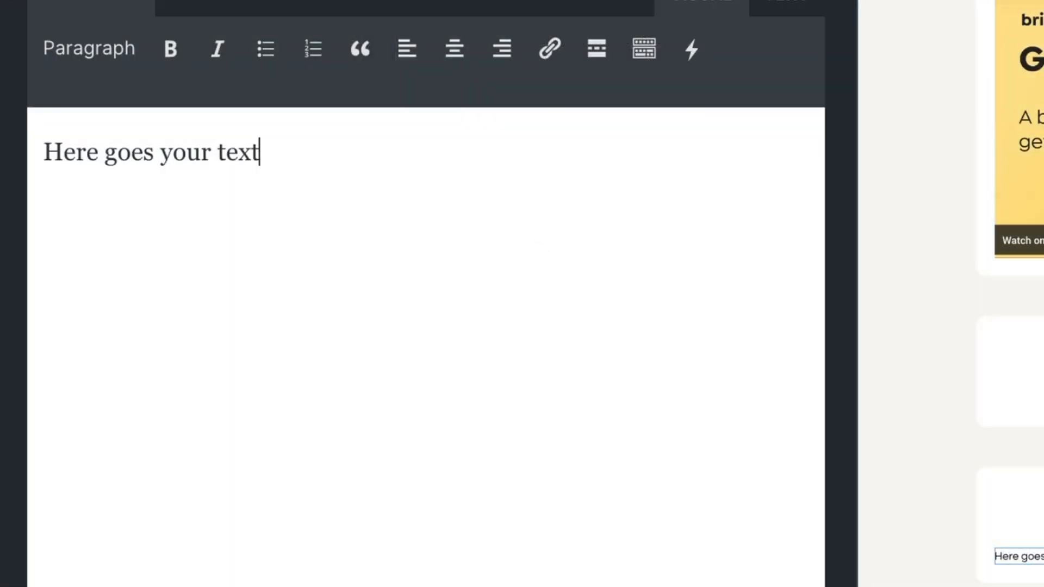
Step: Replace the block's placeholder text with a bold "Lesson Resources" line
key(ctrl+a)
click(170, 50)
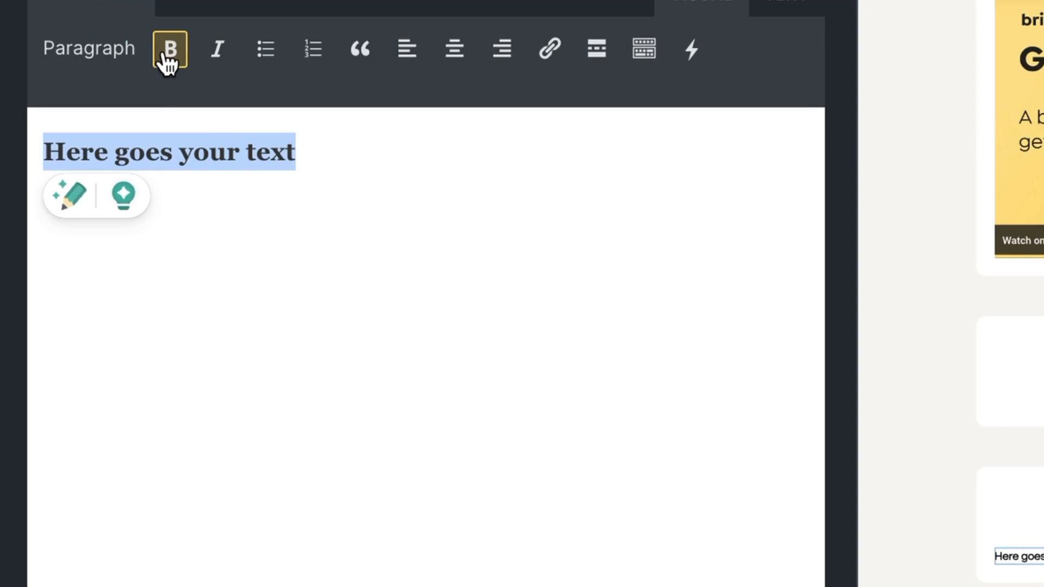
text(Lesson Reso)
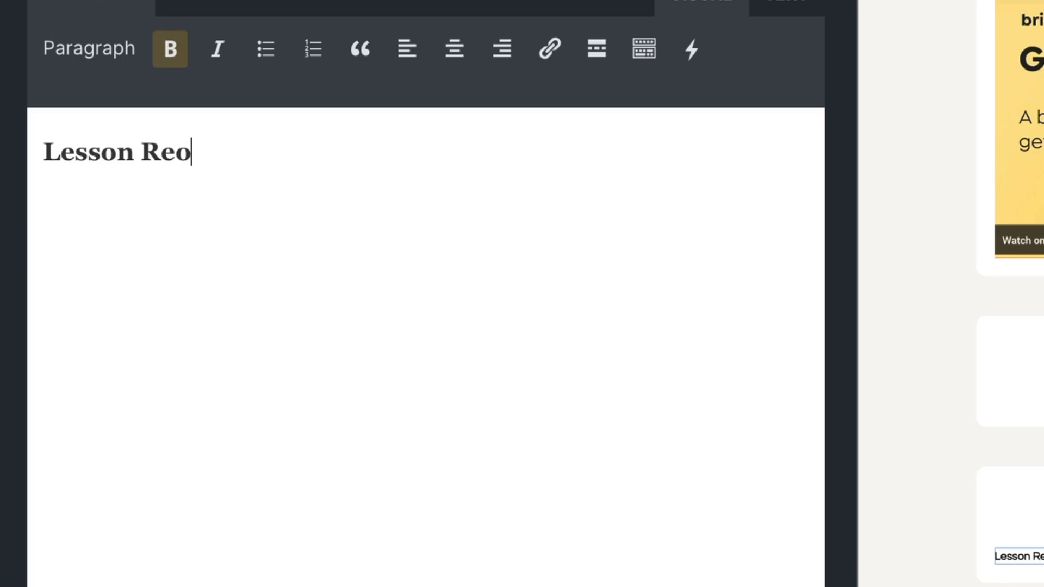
text(urces)
key(Return)
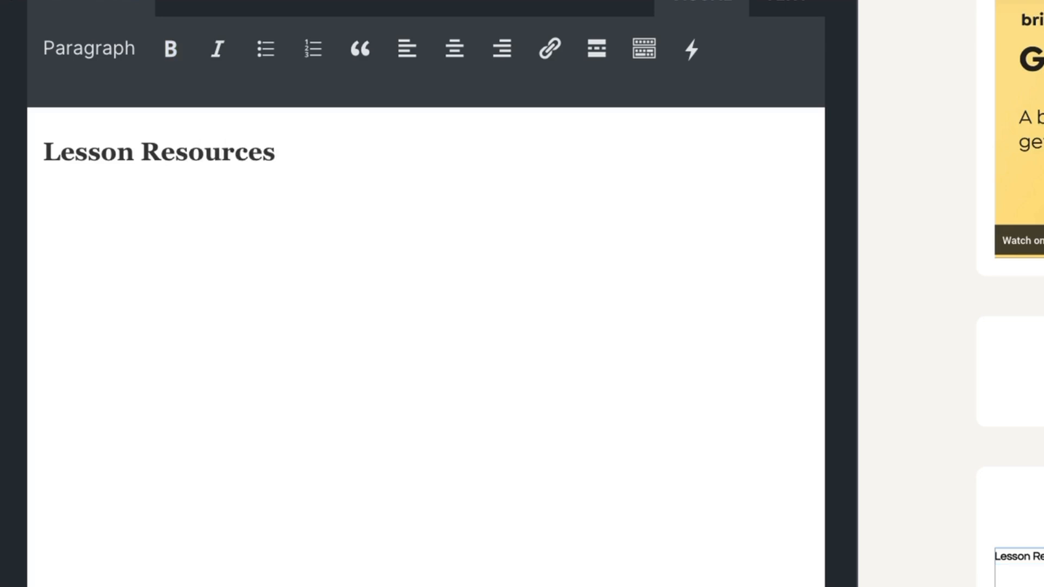
Step: Add the text "Link1" below "Lesson Resources" and link it to "#"
text(Link1)
key(shift+super+Left)
click(549, 49)
text(#)
key(Return)
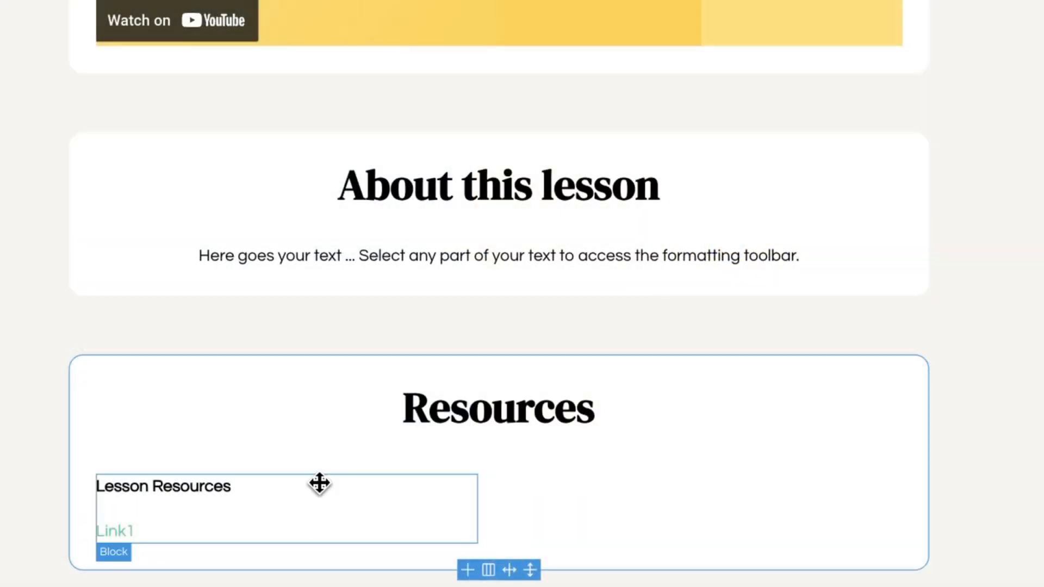
Step: Duplicate the "Lesson Resources" block to fill the second grid column
click(293, 493)
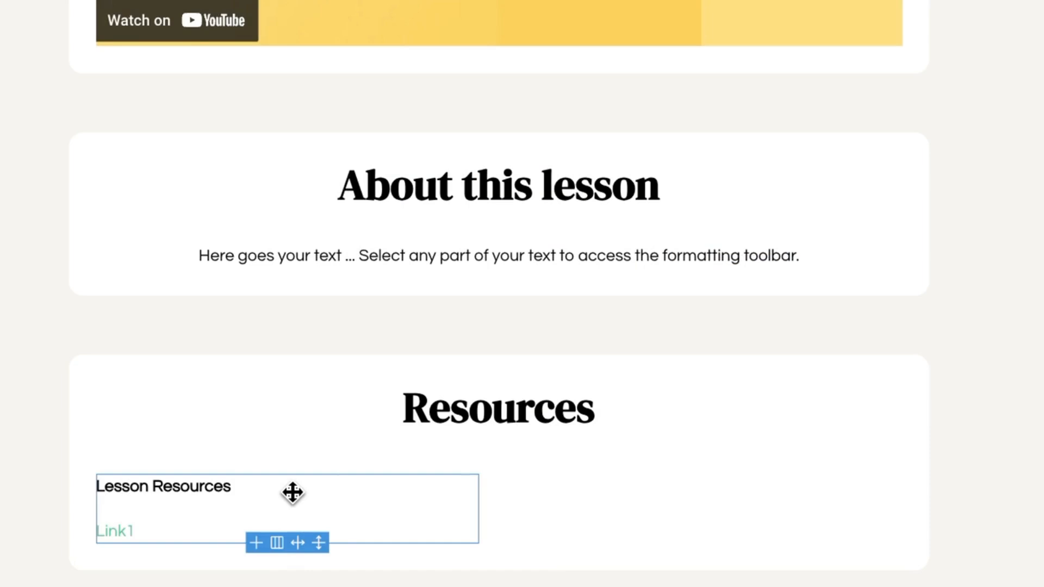
right_click(293, 493)
click(321, 385)
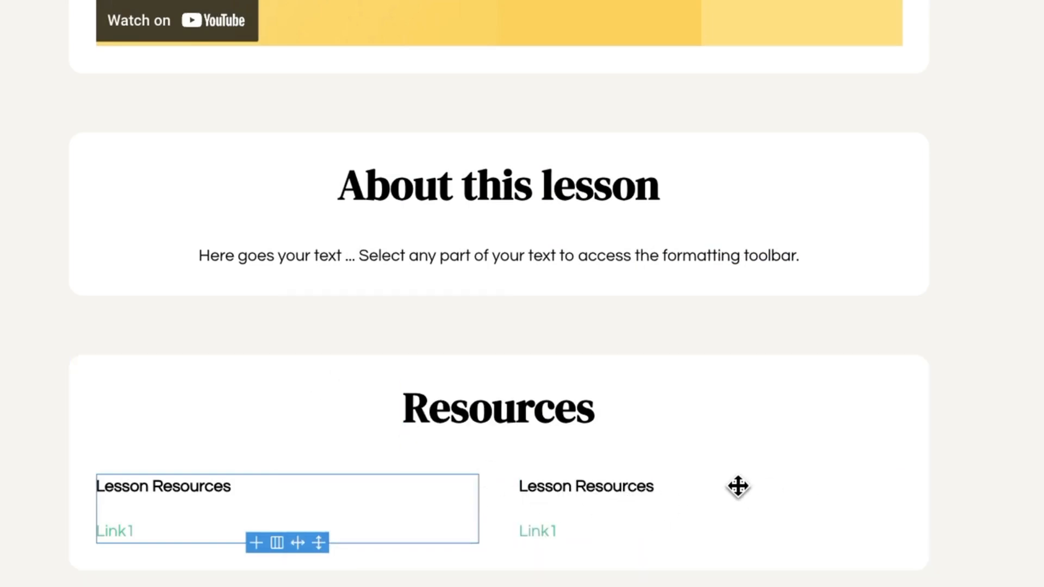
scroll(736, 485, down, 1)
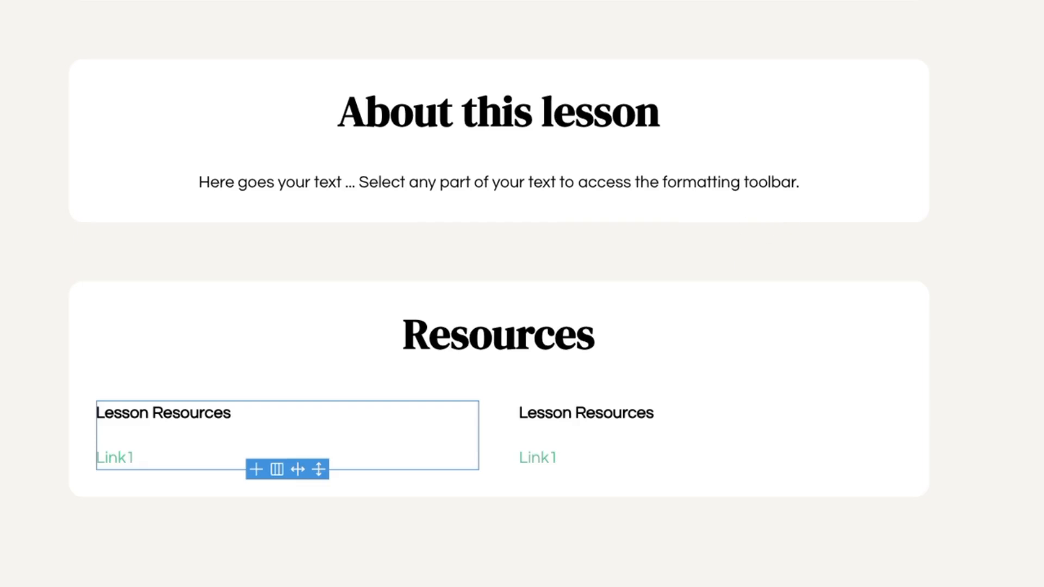
Step: Add a Button element to the Resources container
click(499, 381)
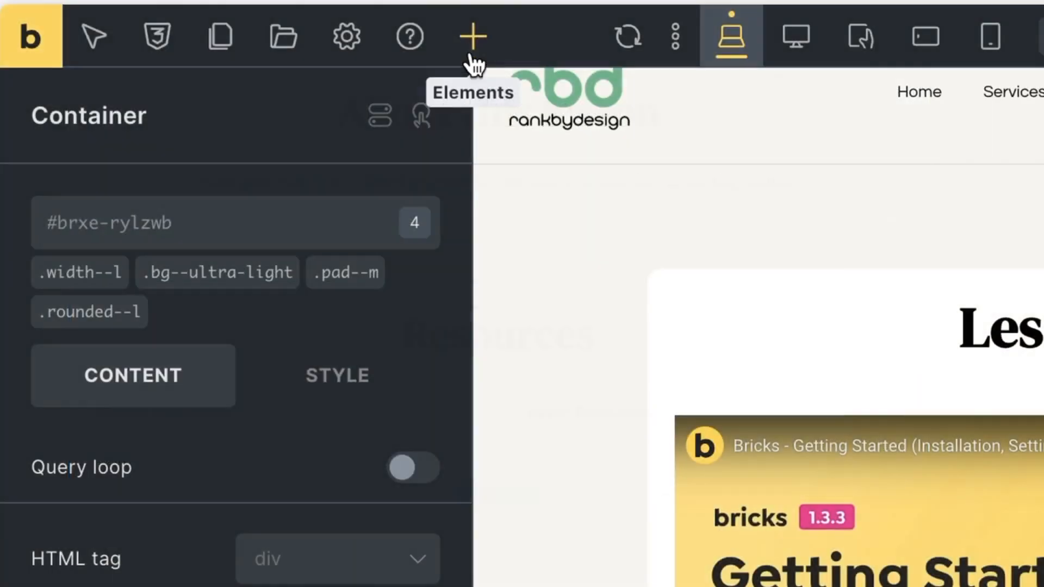
click(473, 37)
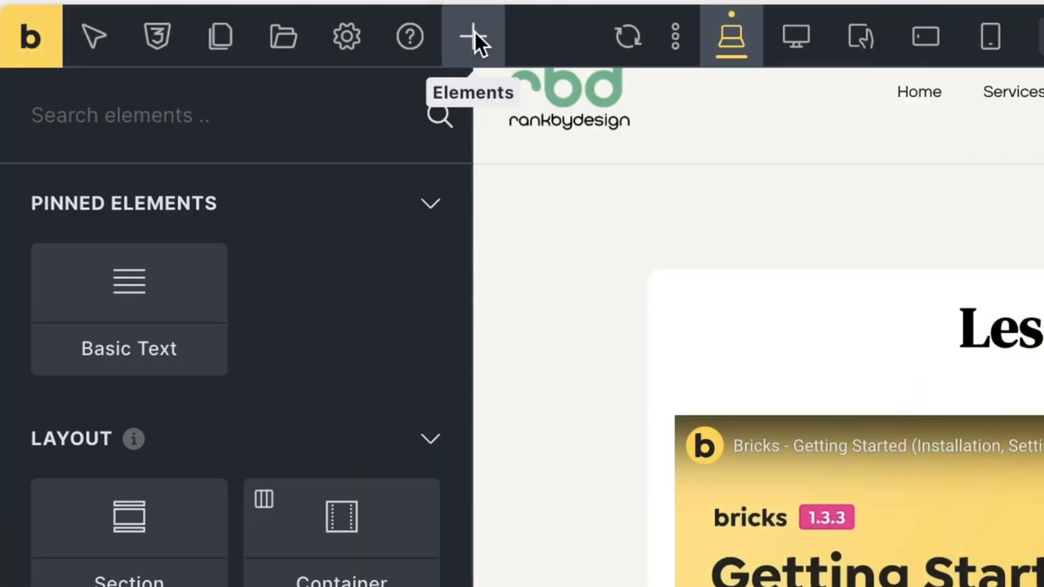
mouse_move(136, 551)
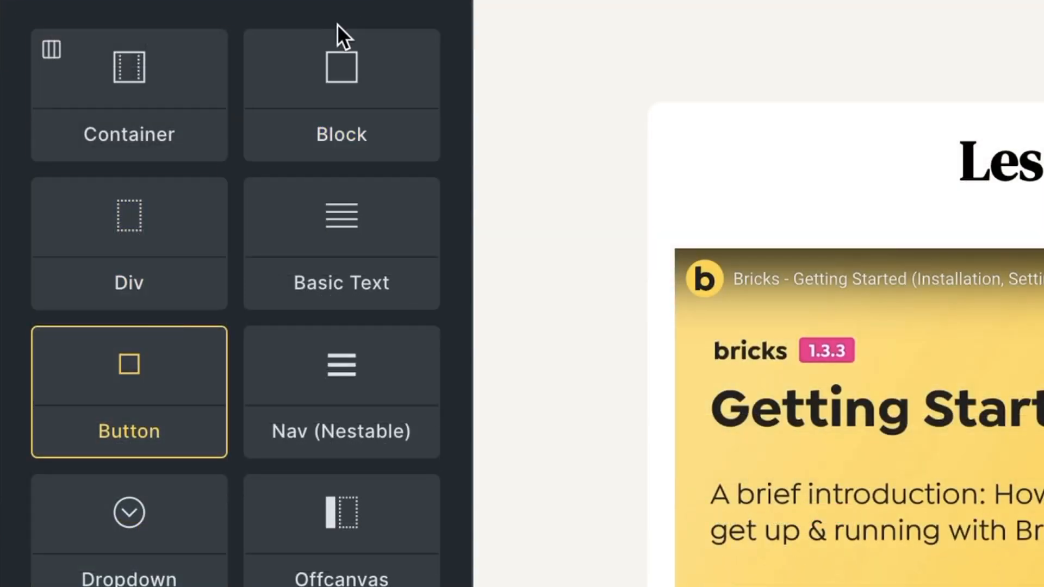
click(137, 551)
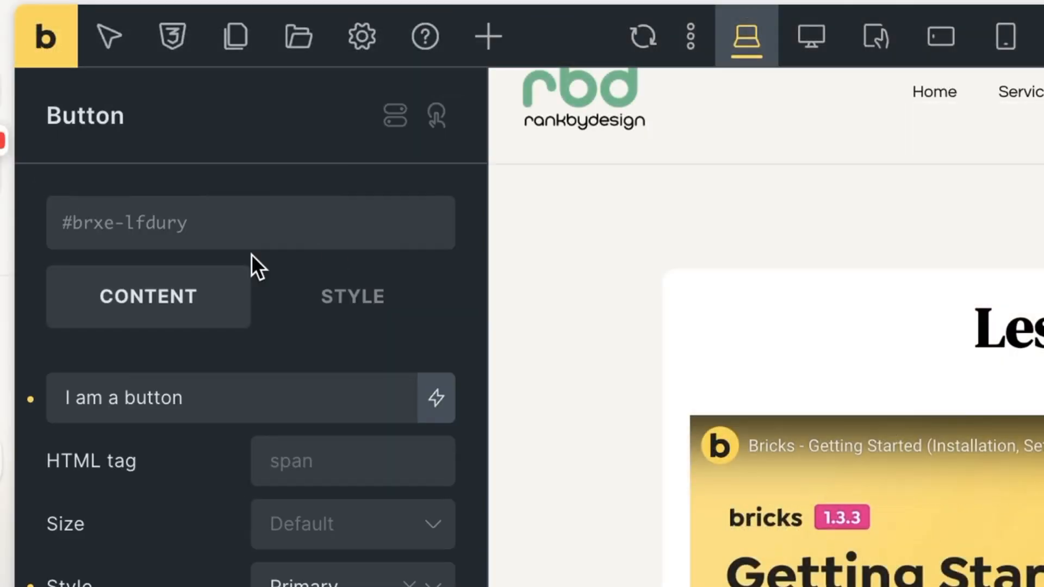
Step: Apply the btn--l class to the button and move it out of the Resources container, directly below it
click(234, 221)
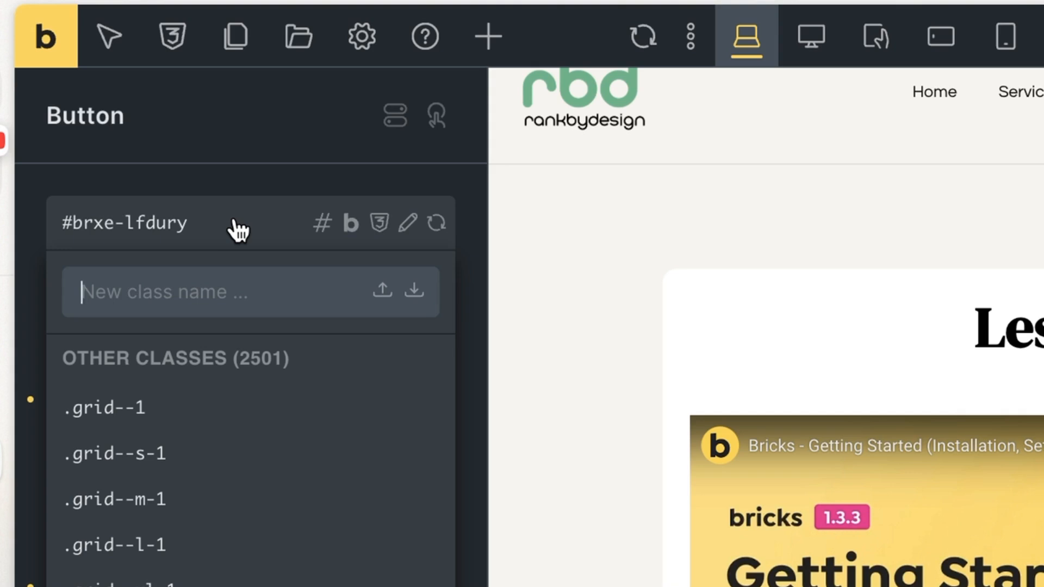
text(bt)
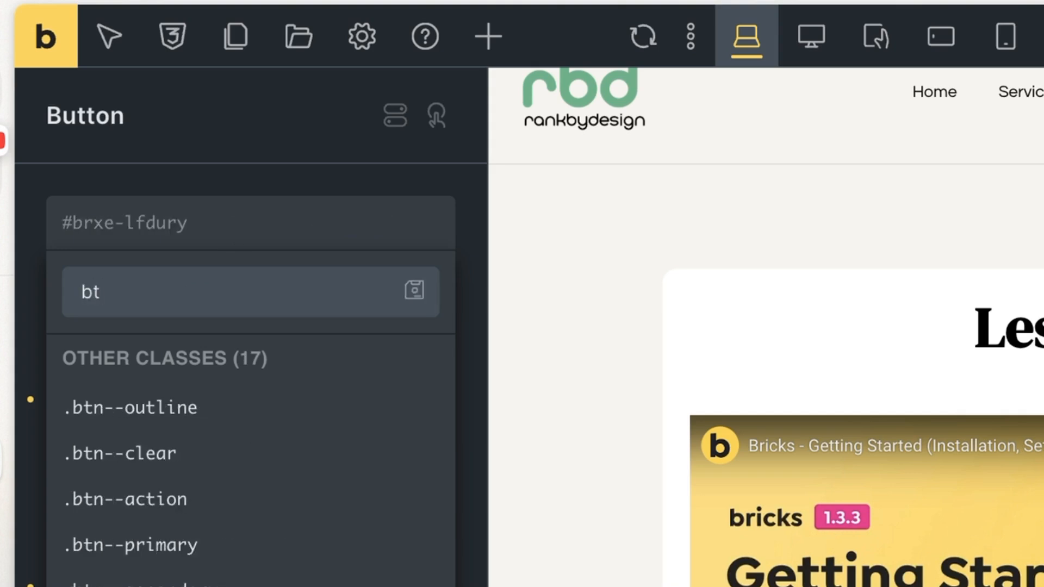
text(n--l)
key(Return)
scroll(767, 326, down, 2)
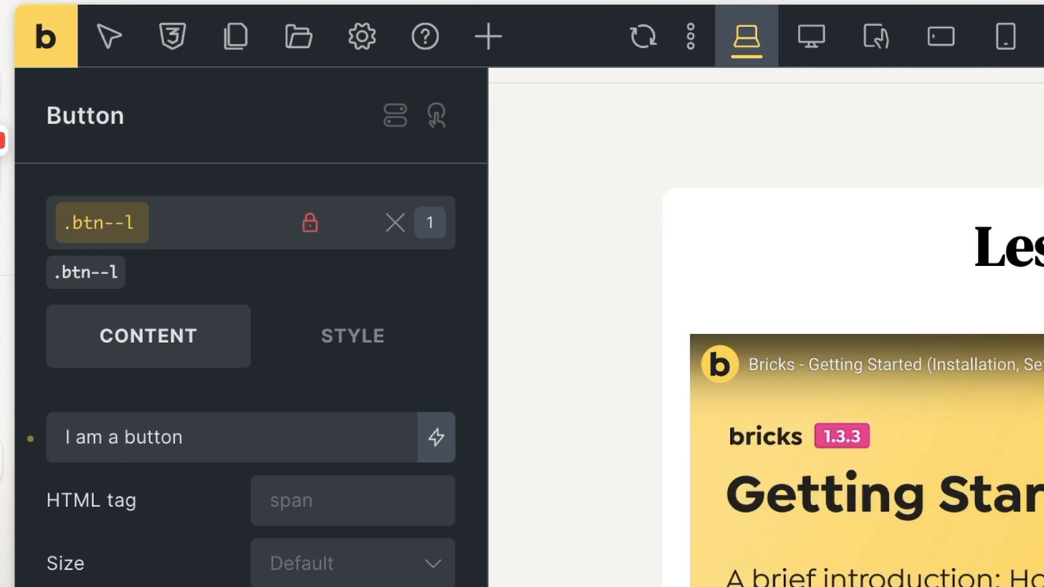
drag(672, 322, 719, 318)
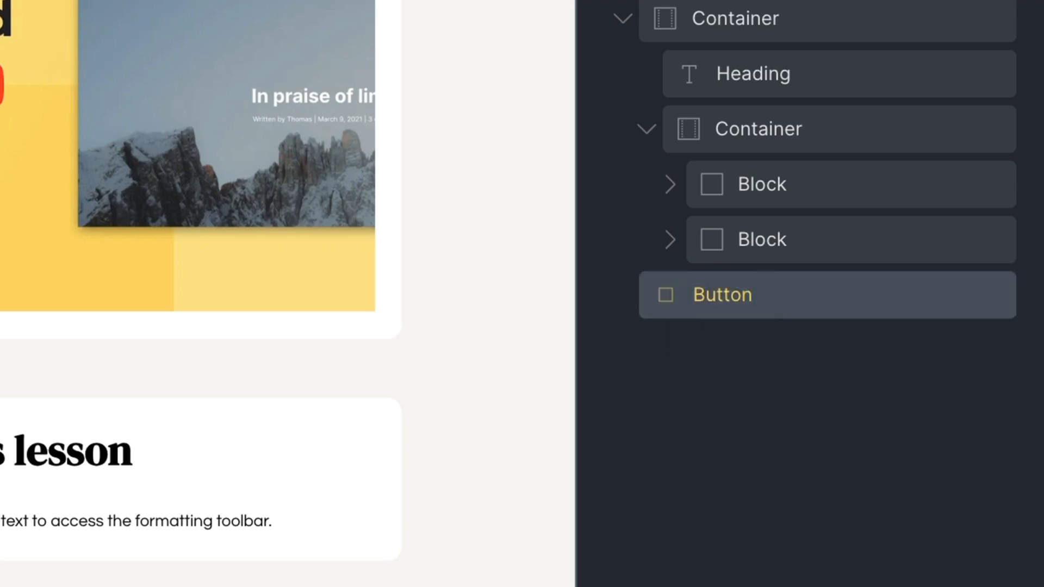